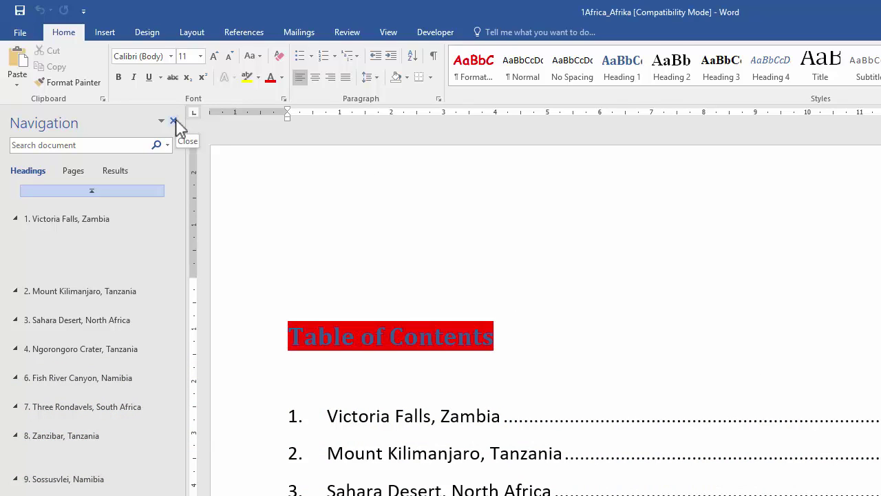
- Close the Navigation pane beside the 1Africa_Afrika document
click(174, 122)
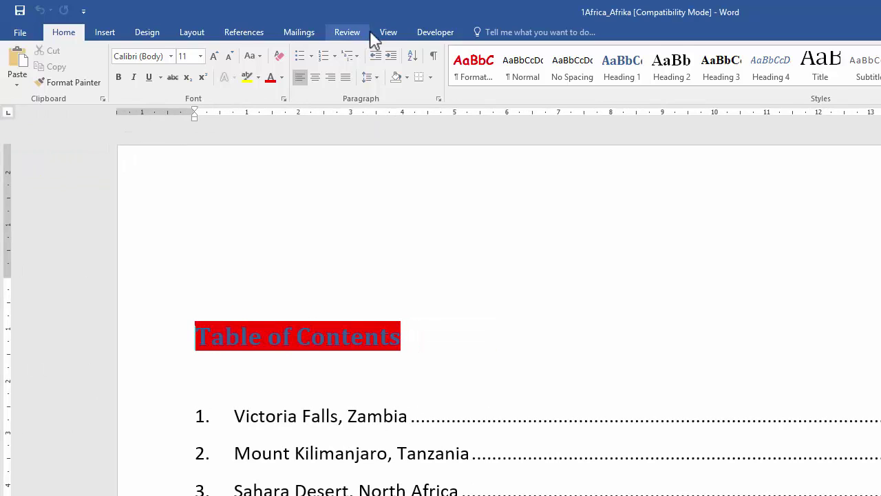
- Set the left page margin to 2 cm in Custom Margins
click(387, 33)
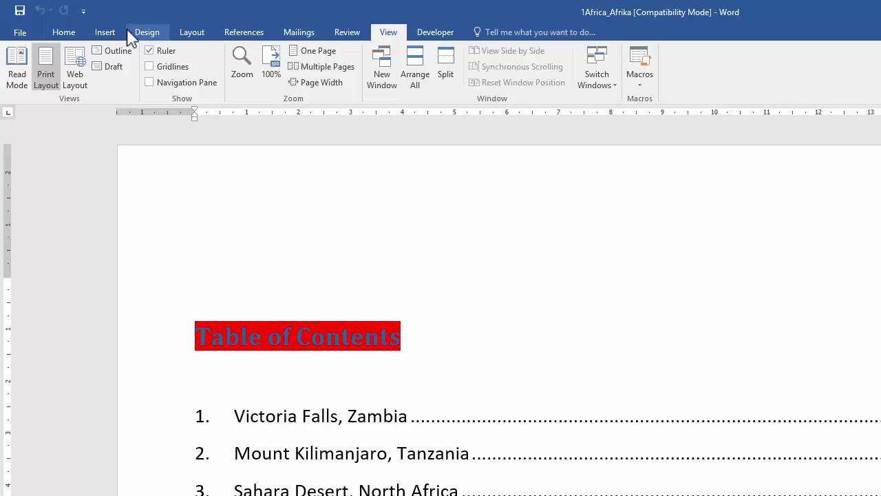
click(192, 34)
click(20, 72)
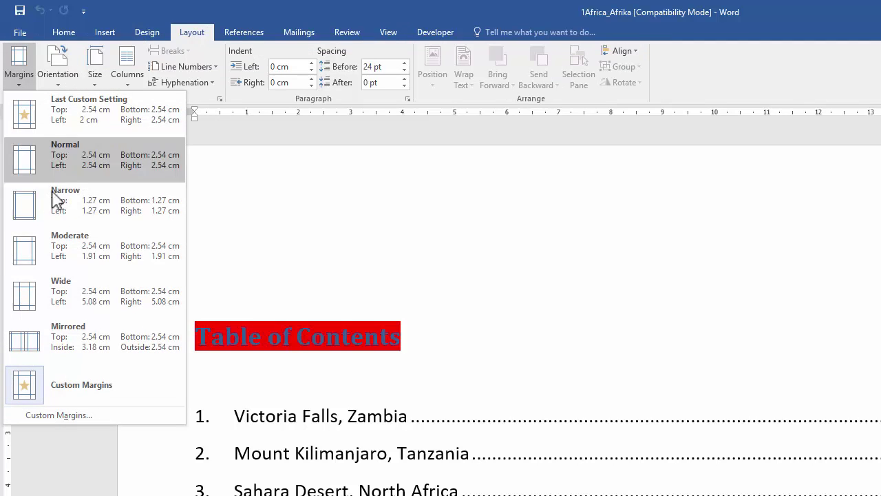
click(103, 414)
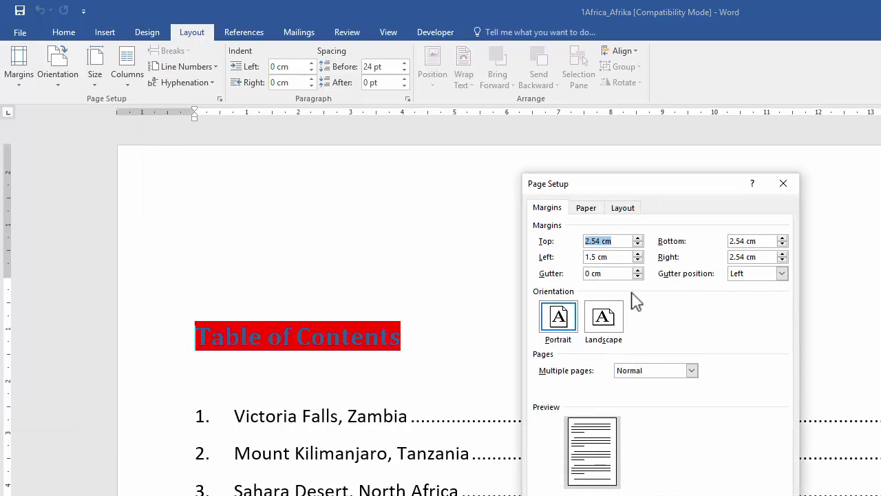
drag(597, 257, 534, 261)
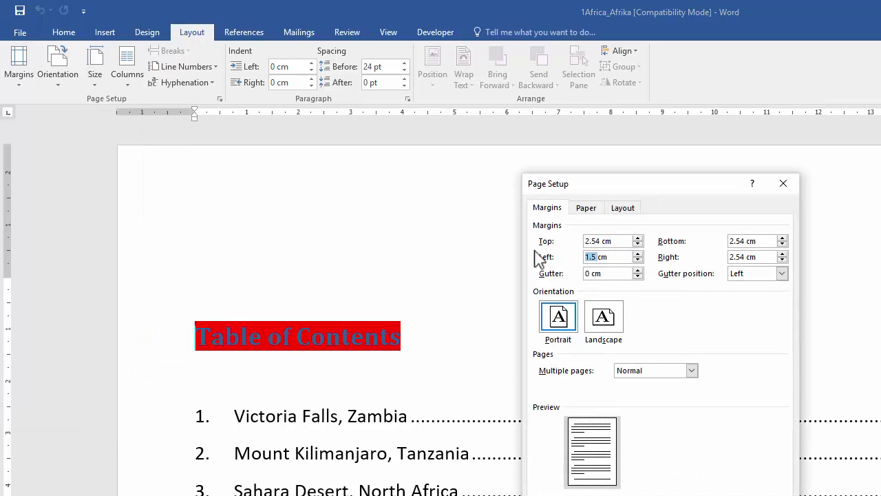
text(2)
key(Return)
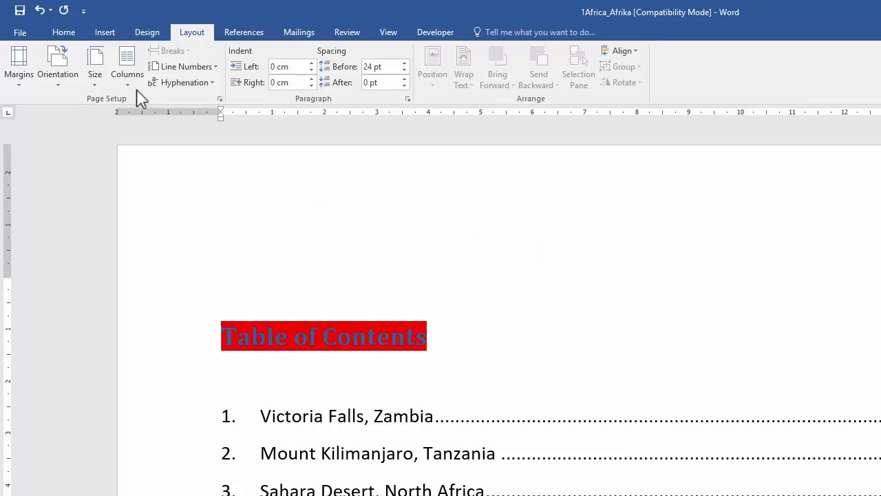
click(107, 35)
- Insert the Austin cover page and title it 'Beautiful Africa'
click(17, 79)
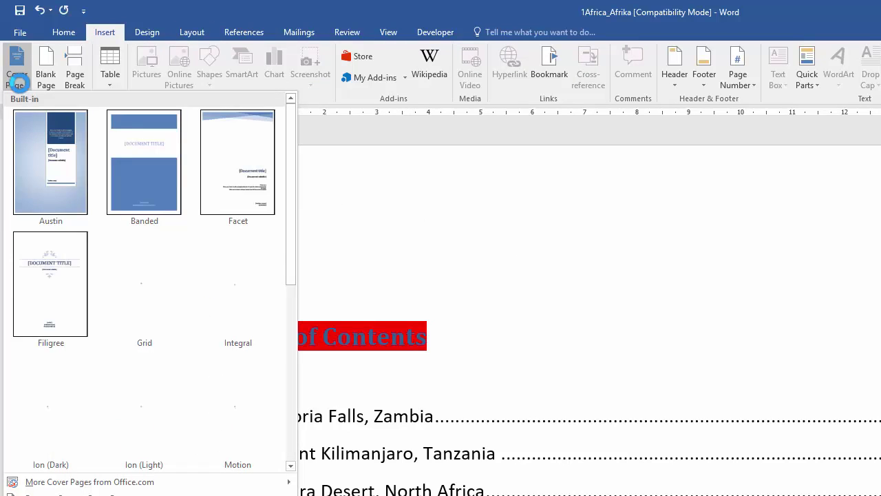
click(71, 151)
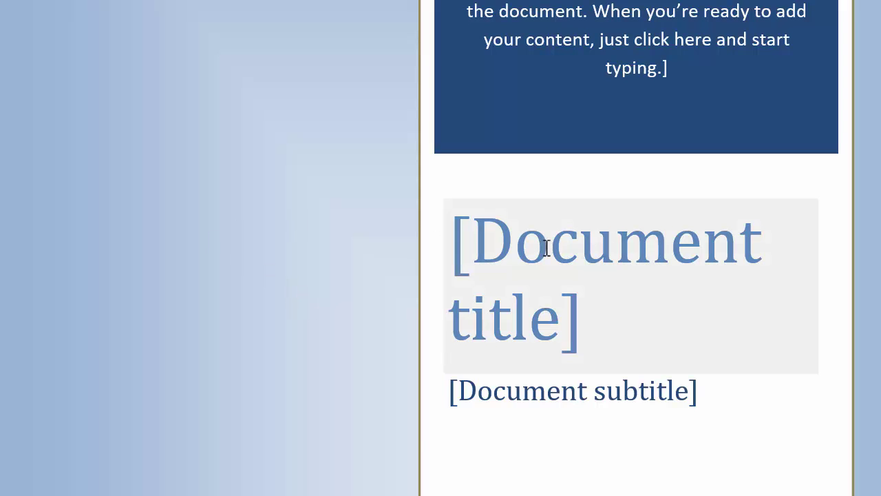
click(543, 247)
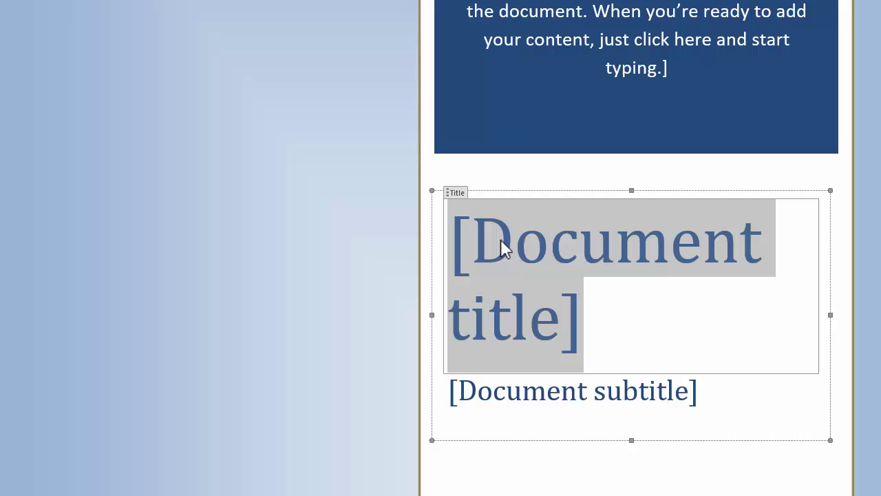
text(Beautiful Africa)
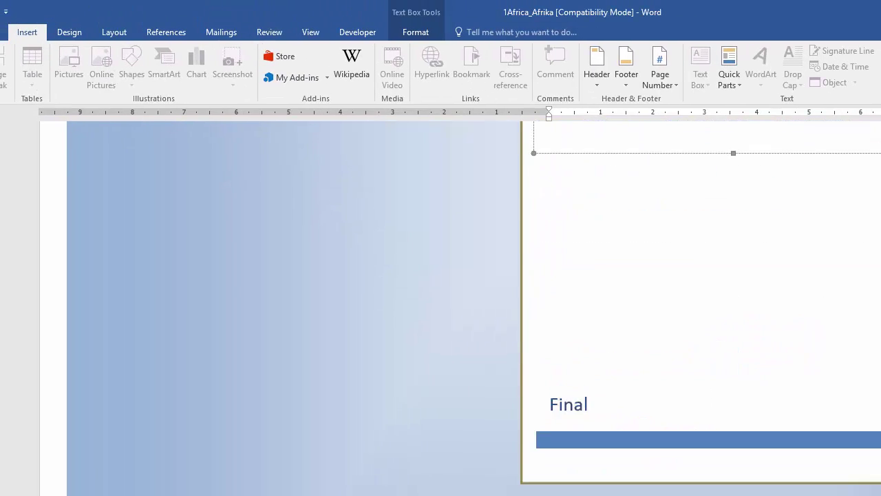
- Select the Table of Contents heading and apply a WordArt style to it
scroll(474, 308, down, 5)
scroll(346, 211, down, 5)
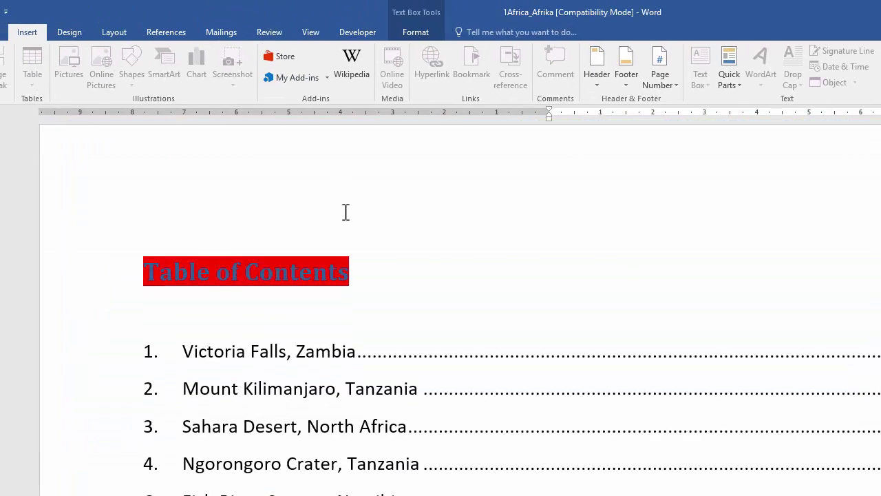
click(151, 263)
click(174, 275)
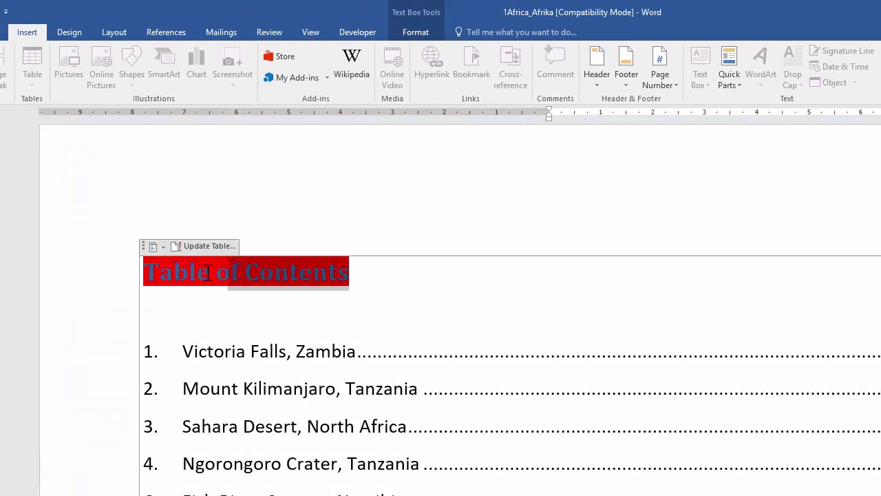
triple_click(173, 275)
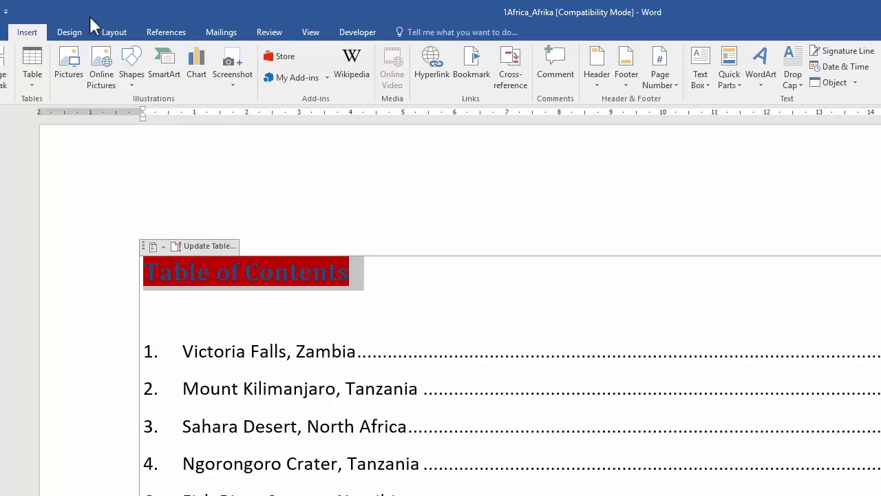
click(760, 74)
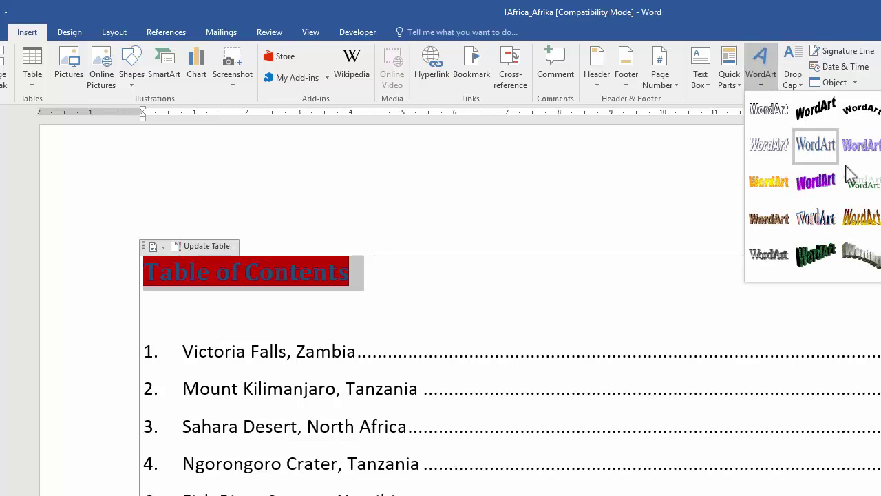
click(864, 184)
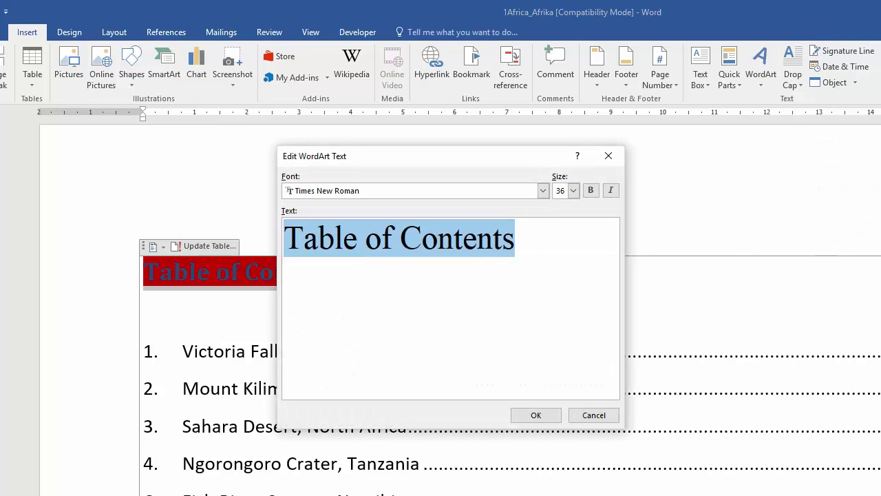
click(532, 416)
scroll(688, 344, down, 3)
click(864, 370)
scroll(865, 369, down, 15)
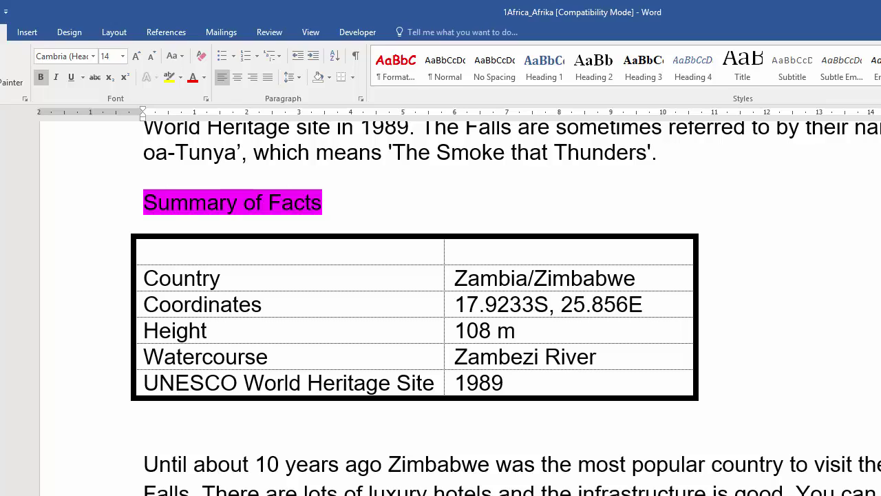
- Merge the empty top row of the Victoria Falls facts table into one cell
key(alt+Tab)
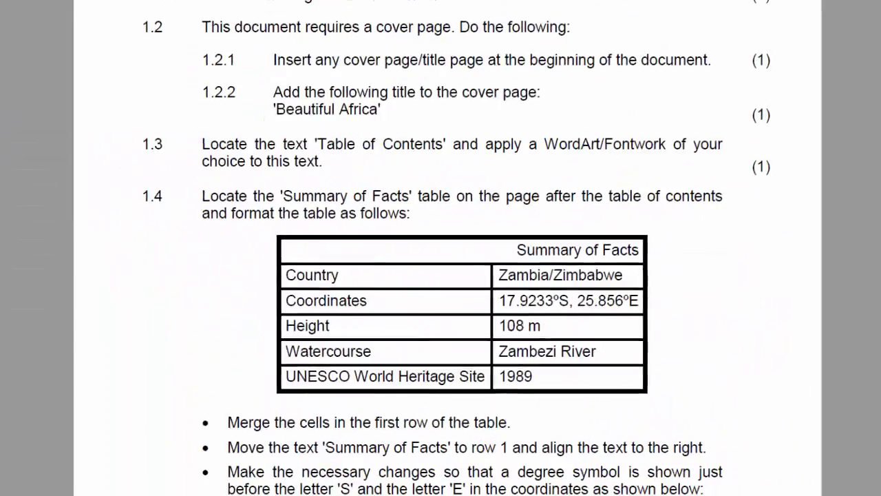
scroll(370, 330, down, 3)
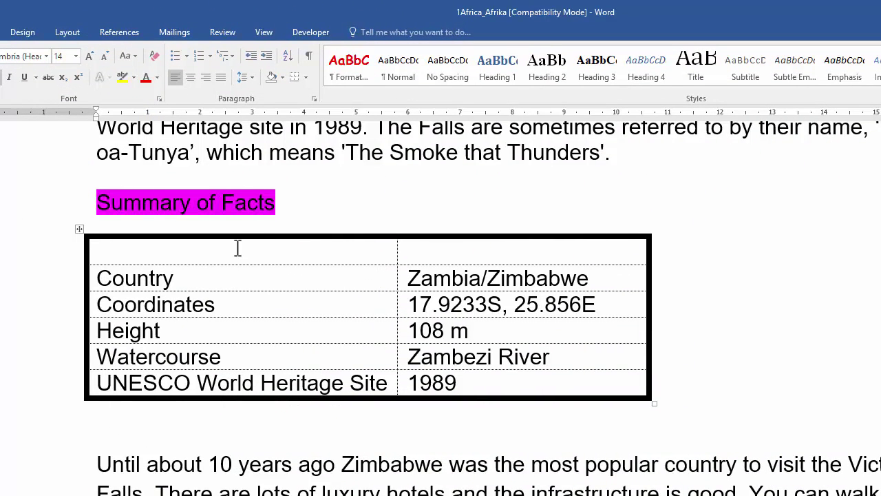
drag(243, 248, 440, 247)
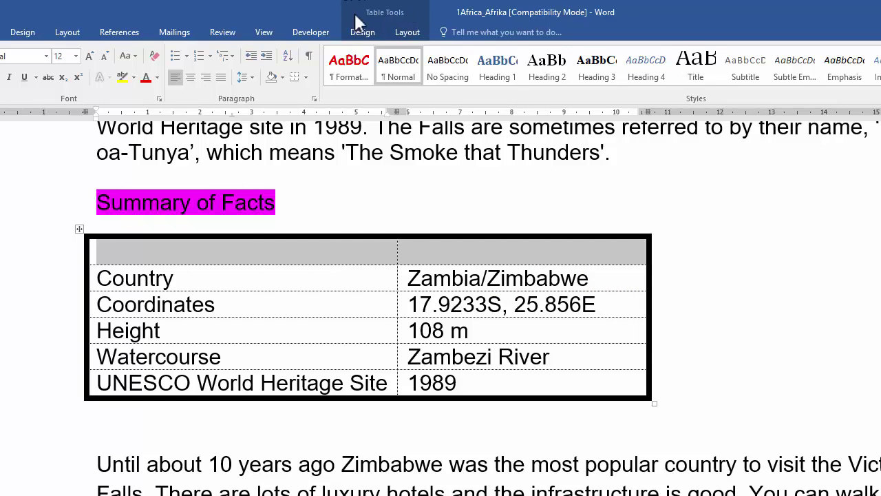
click(412, 38)
click(227, 77)
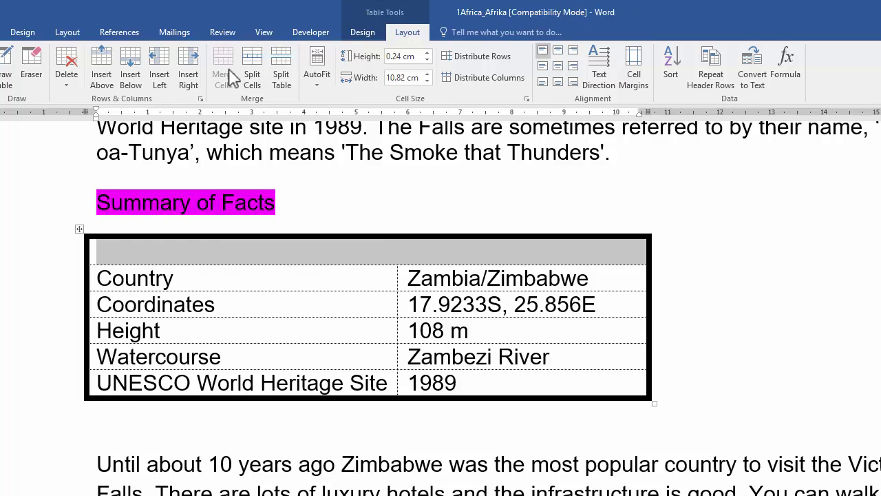
- Move the Summary of Facts heading into the merged row and right-align it
click(200, 200)
drag(96, 200, 296, 204)
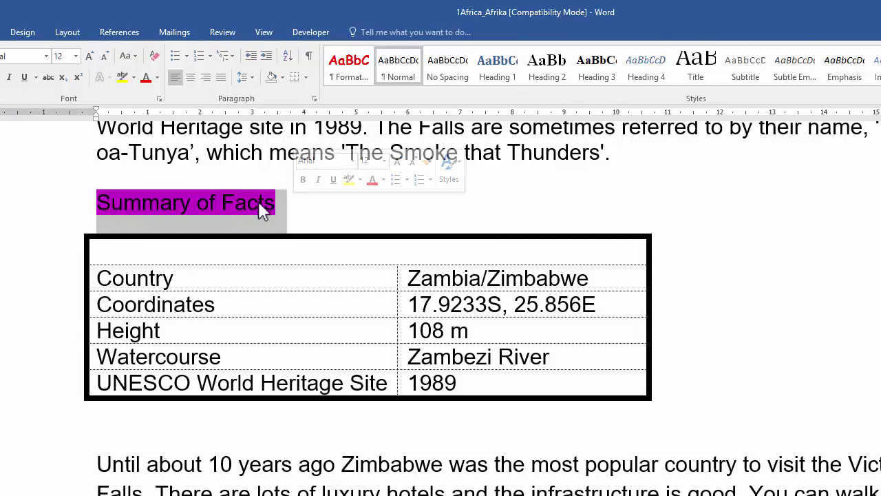
drag(258, 201, 294, 249)
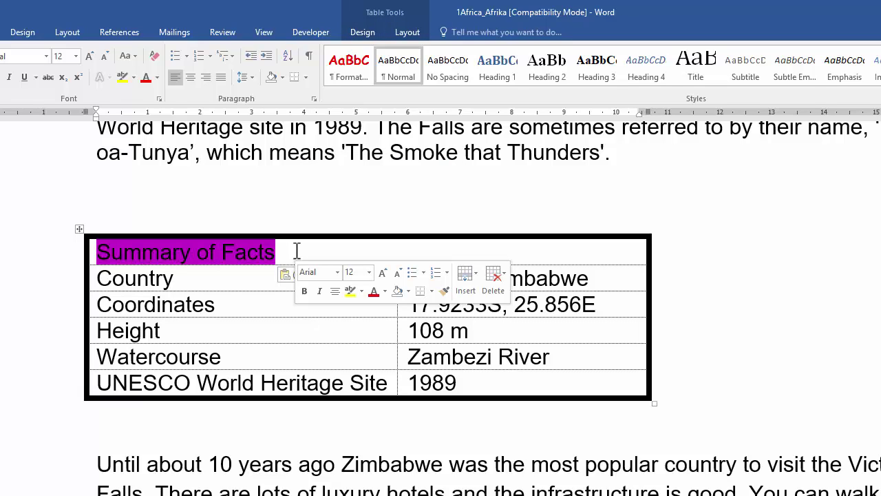
click(205, 78)
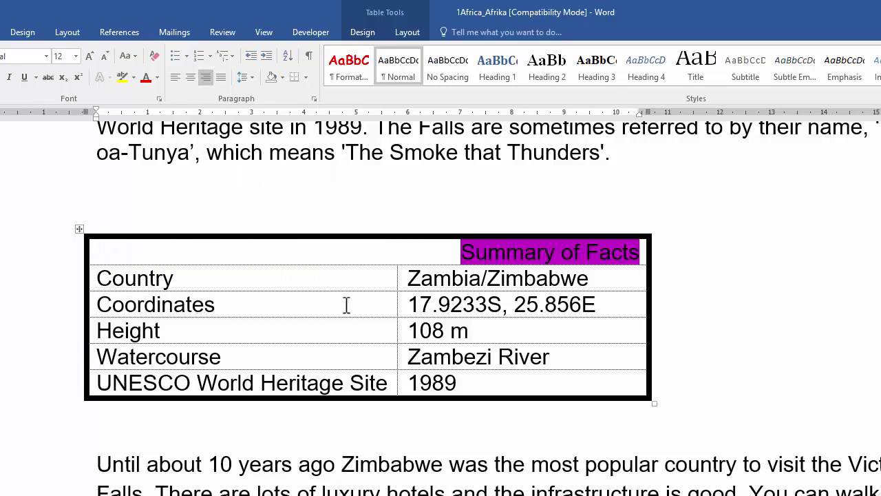
click(493, 305)
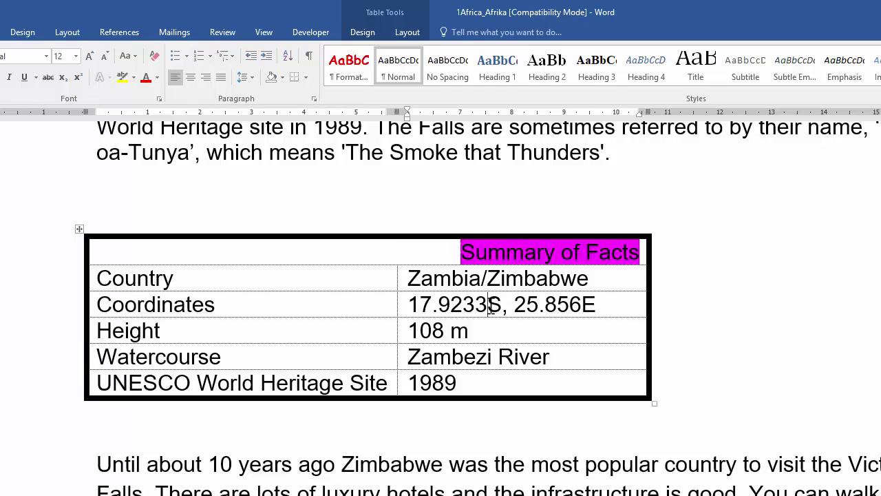
click(493, 305)
click(2, 31)
- Insert a degree sign after 17.9233 using the (normal text) symbol set
click(802, 65)
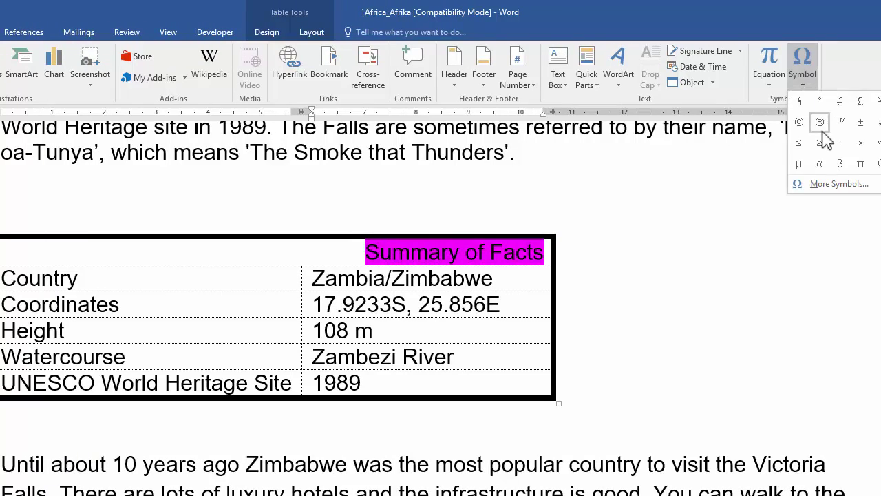
click(839, 184)
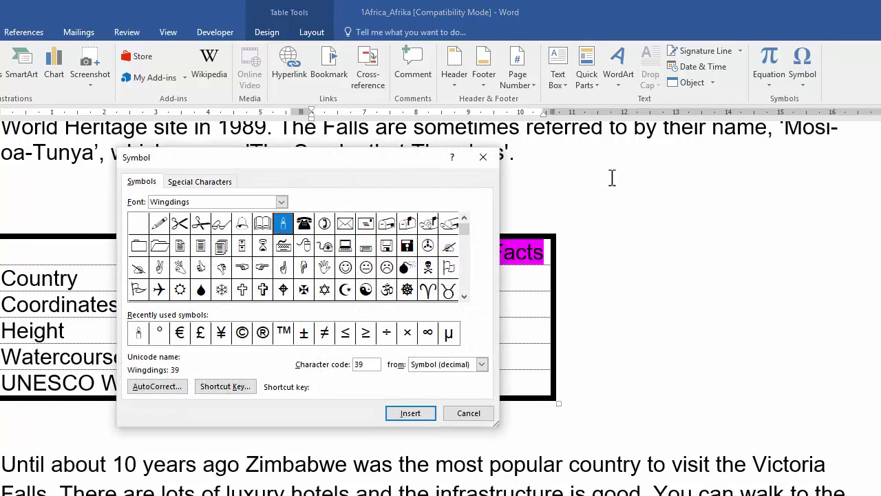
click(282, 201)
scroll(262, 261, up, 10)
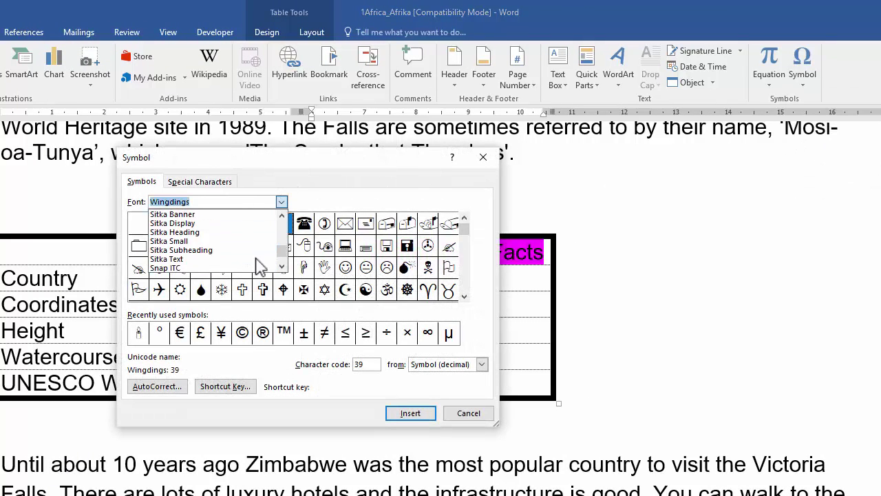
scroll(268, 262, up, 15)
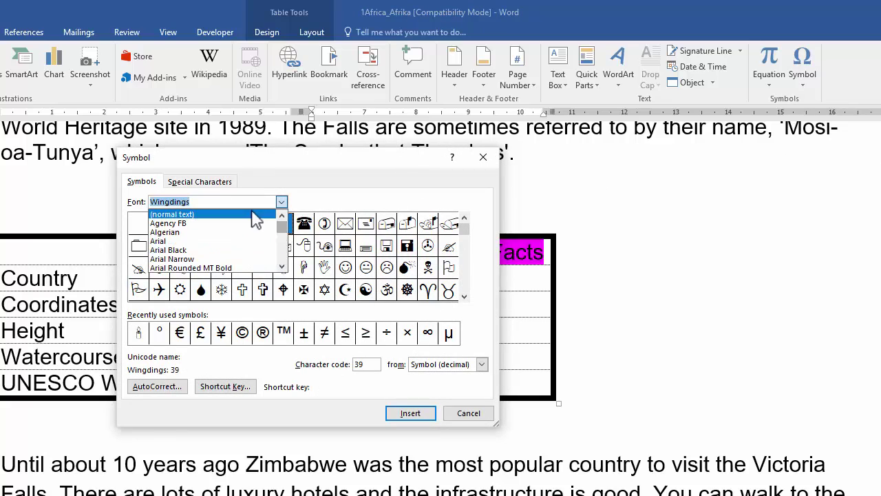
click(252, 215)
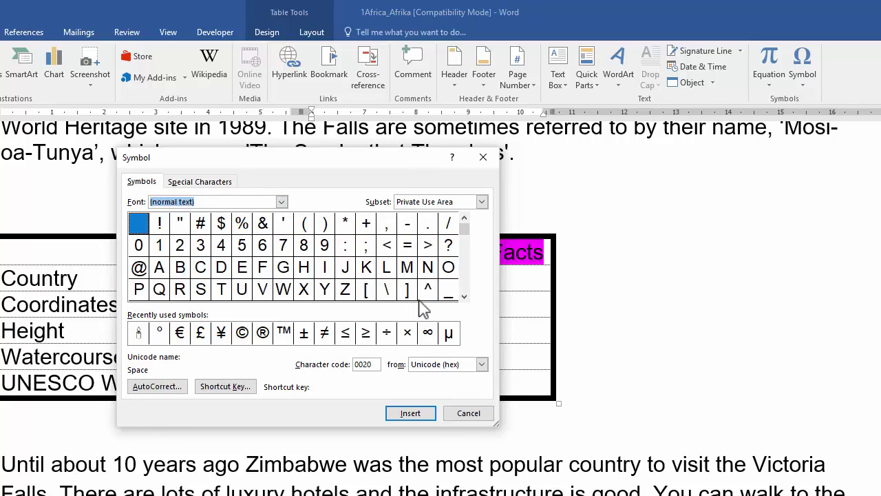
click(465, 297)
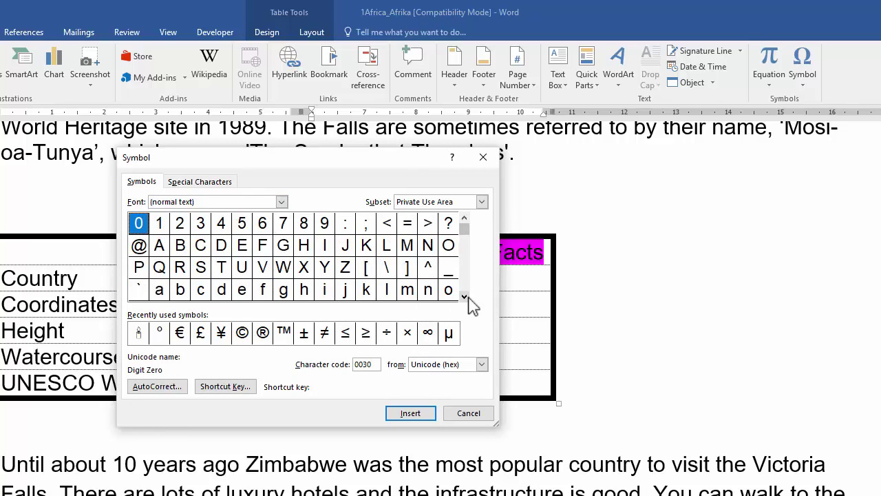
click(466, 298)
click(466, 298)
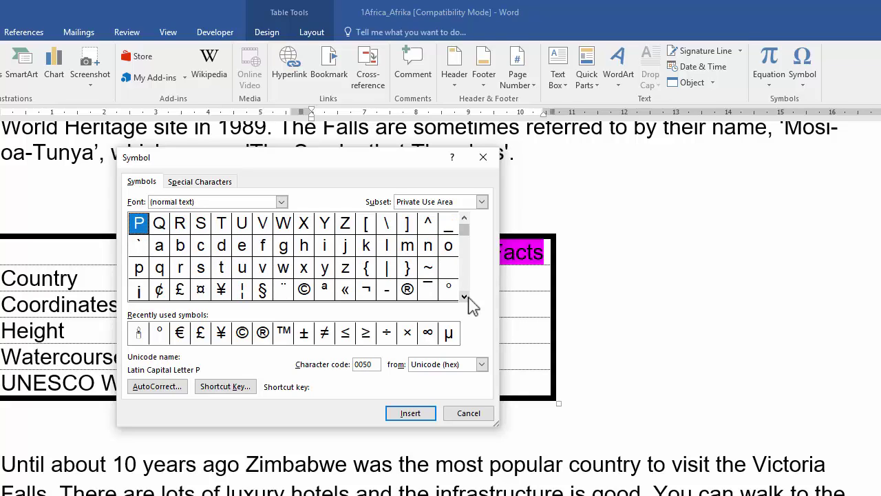
click(464, 297)
click(465, 297)
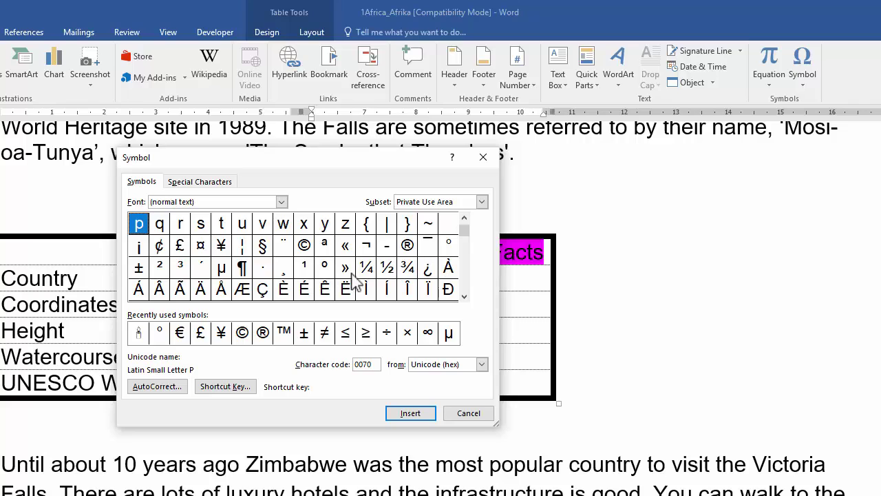
click(328, 273)
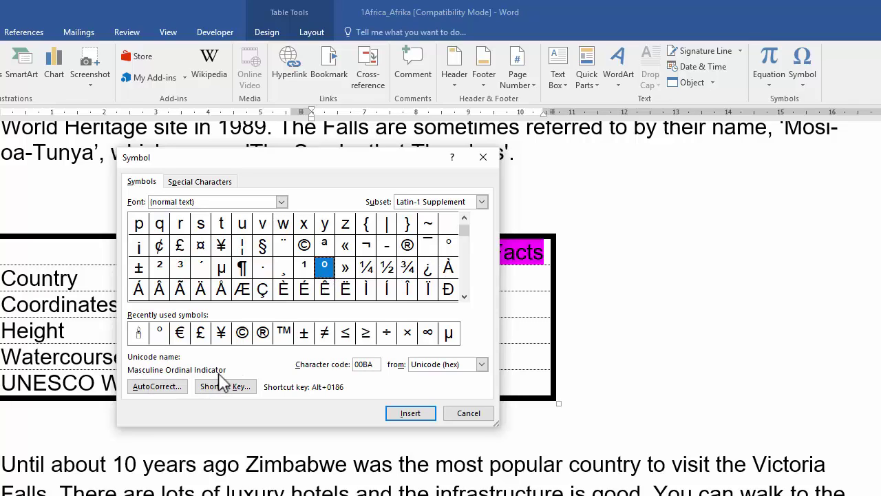
click(446, 246)
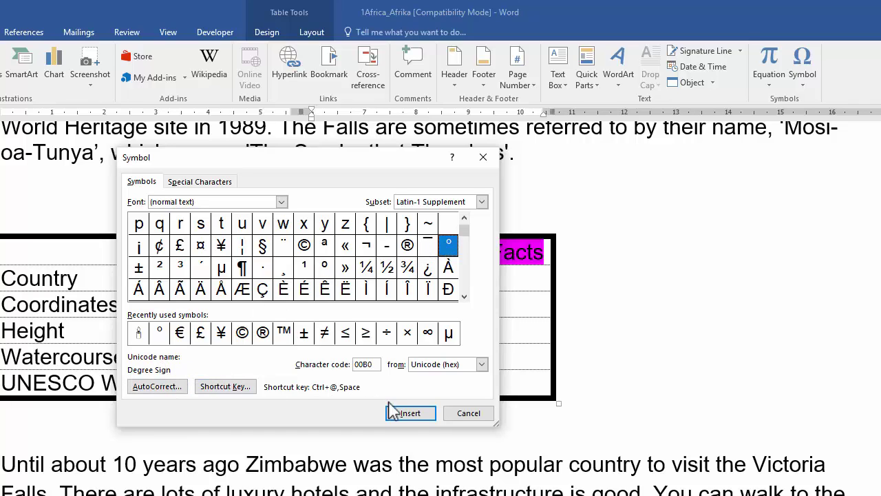
click(411, 413)
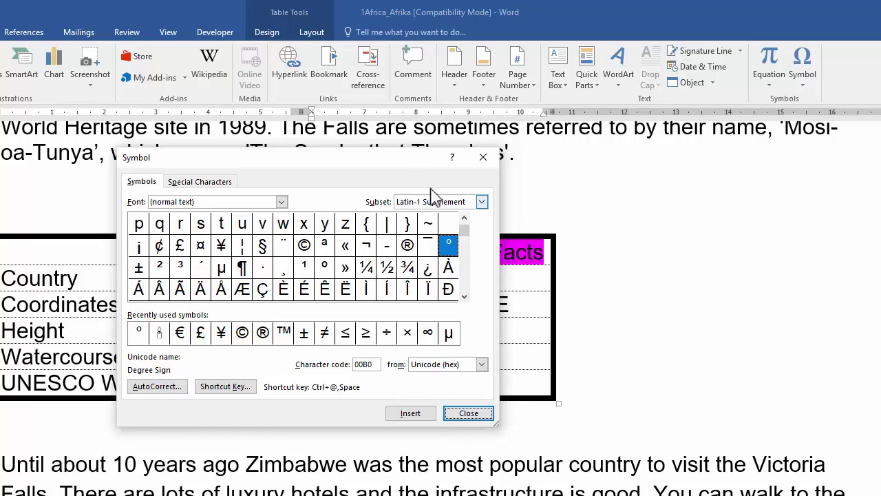
click(482, 415)
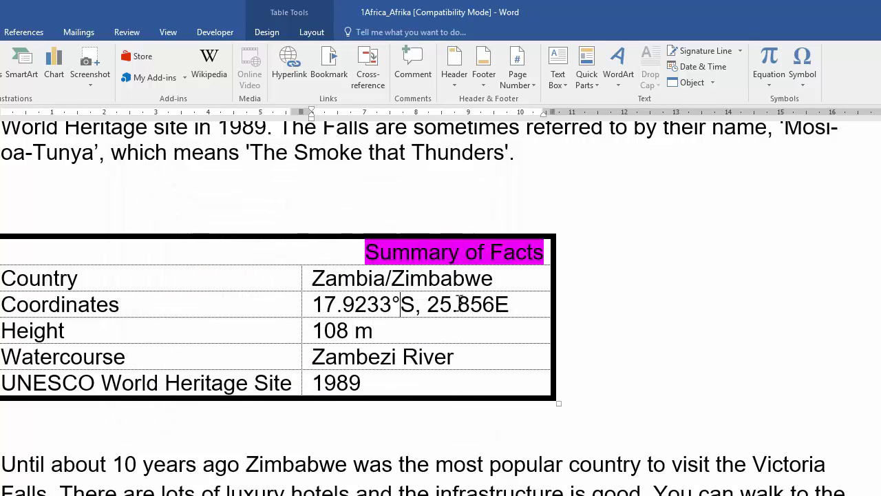
- Copy the degree sign and paste it after 25.856
drag(390, 304, 400, 304)
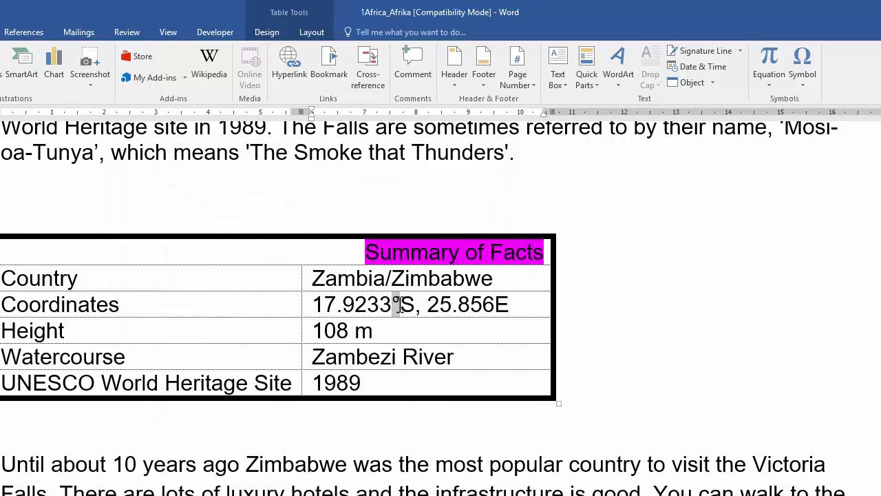
key(ctrl+c)
click(497, 304)
key(ctrl+v)
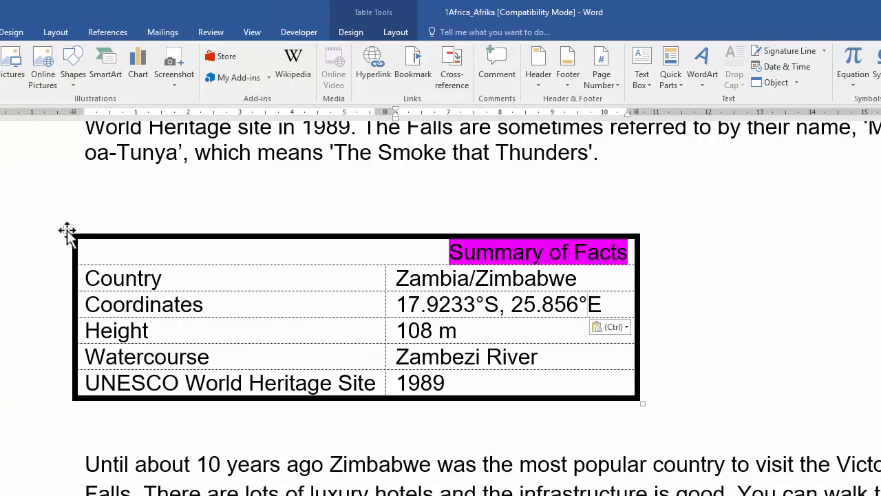
- Centre the facts table and add 1½ pt inside borders between its cells
click(66, 231)
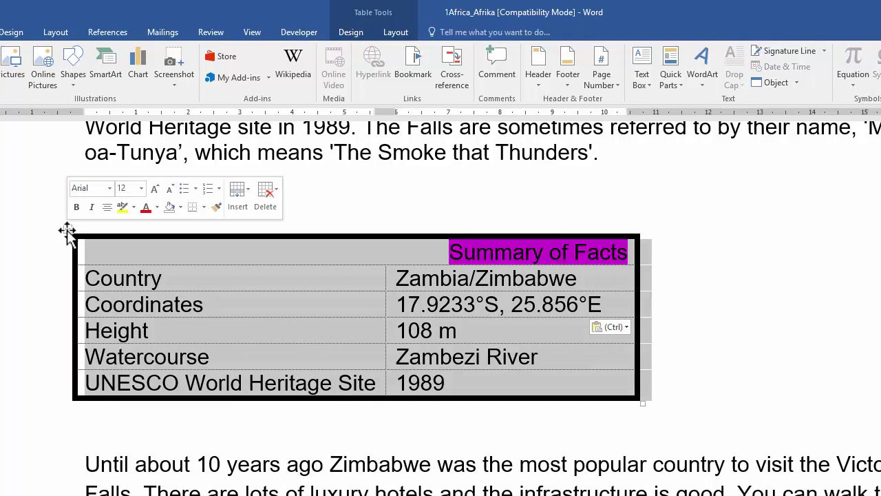
click(107, 208)
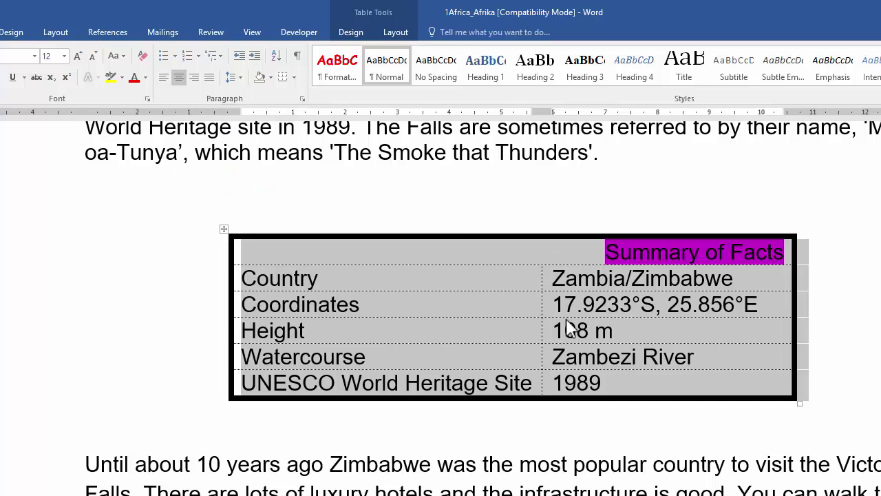
click(348, 32)
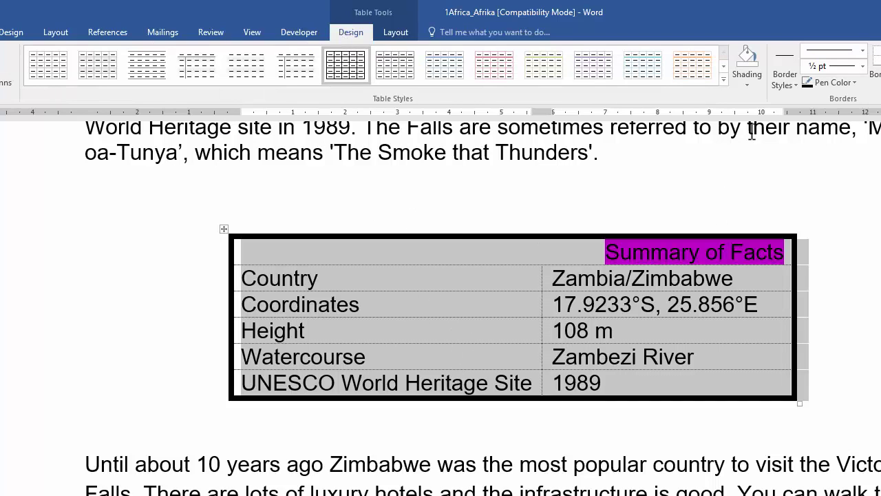
click(840, 66)
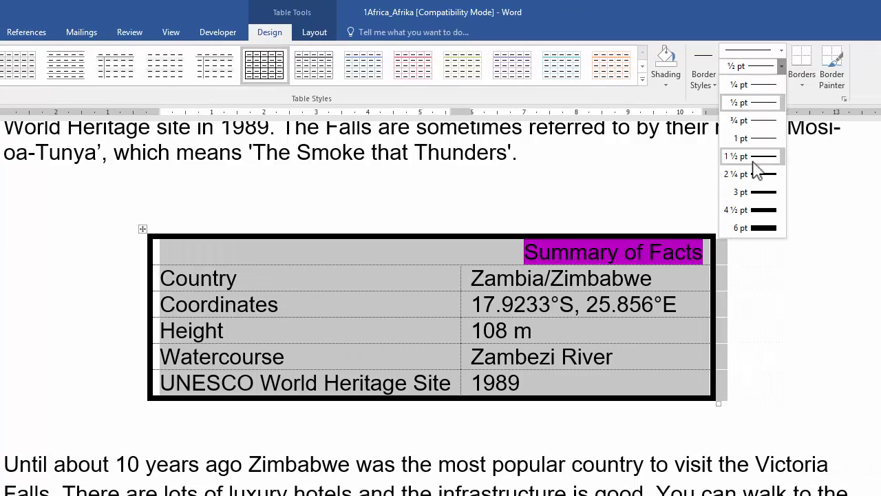
click(754, 163)
click(803, 86)
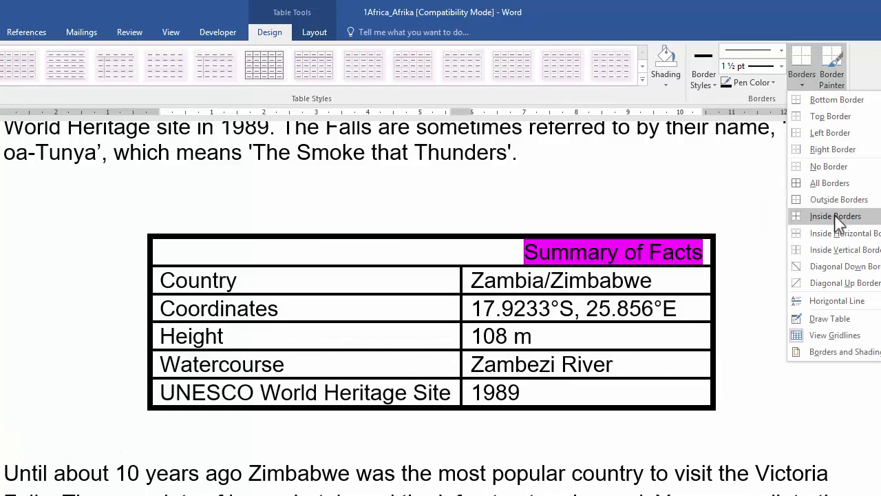
click(835, 216)
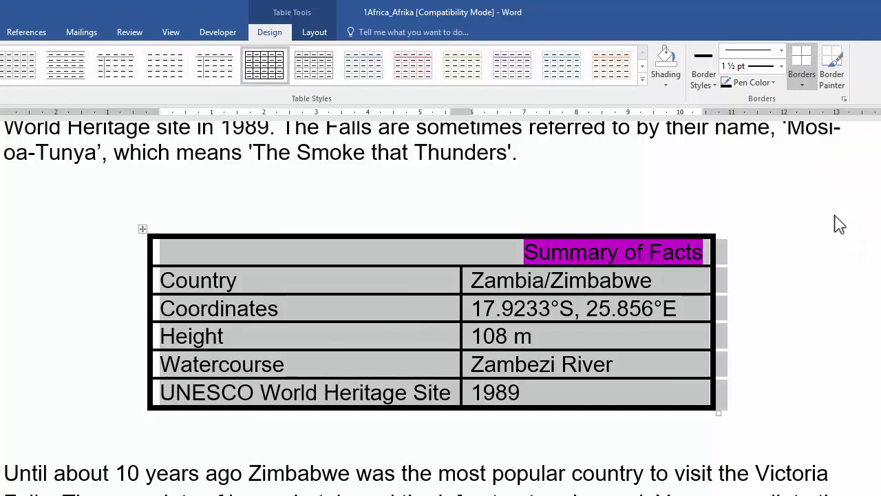
click(782, 284)
scroll(782, 283, down, 5)
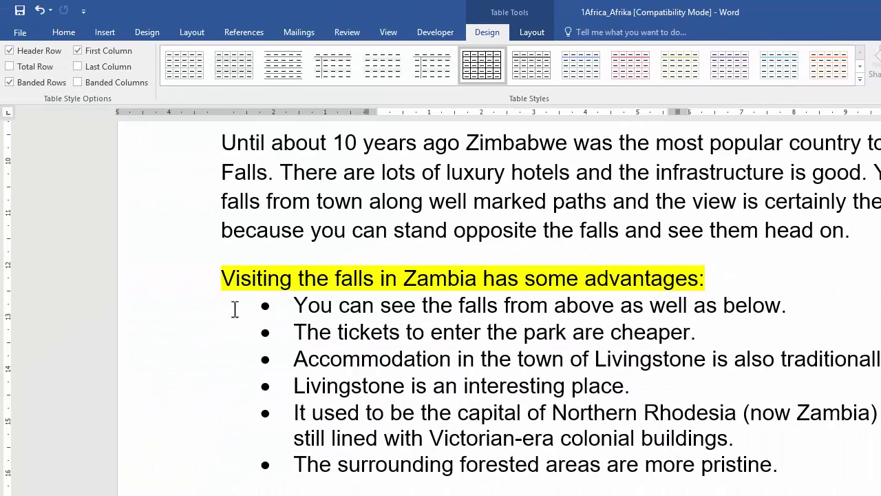
- Change the six Zambia advantage bullets to the Wingdings character 39 candle symbol
drag(178, 310, 202, 472)
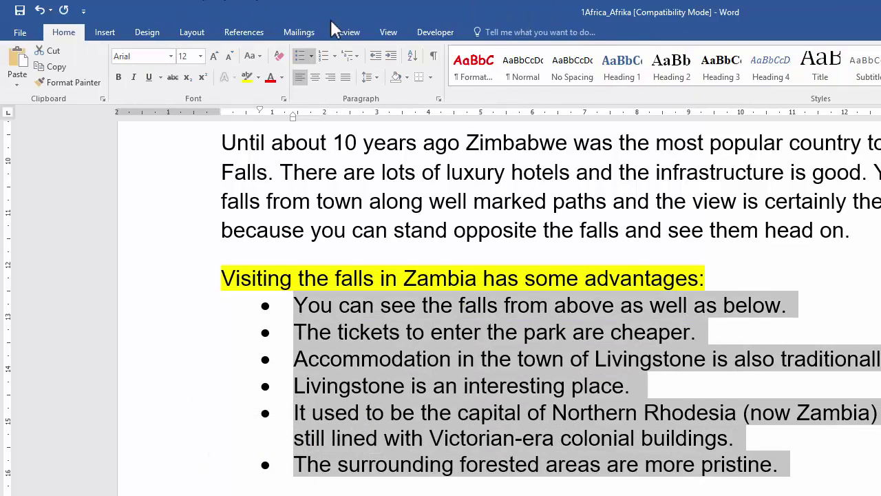
click(311, 57)
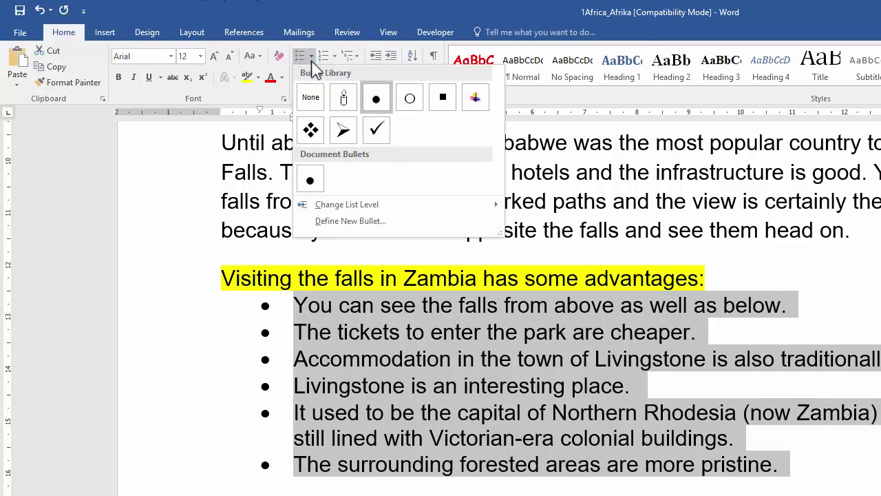
click(344, 220)
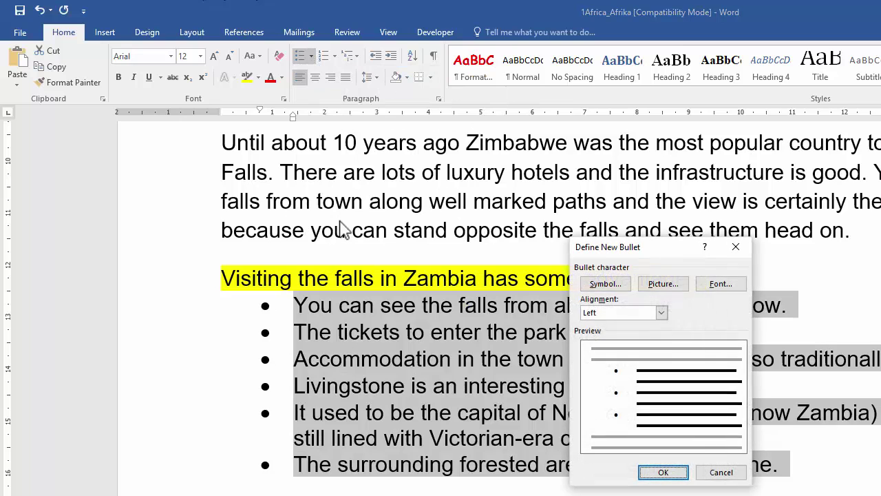
click(611, 283)
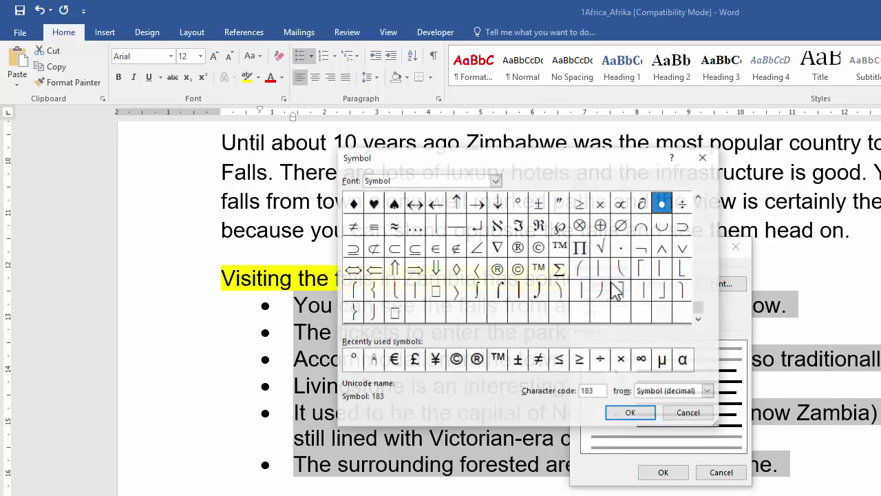
click(496, 180)
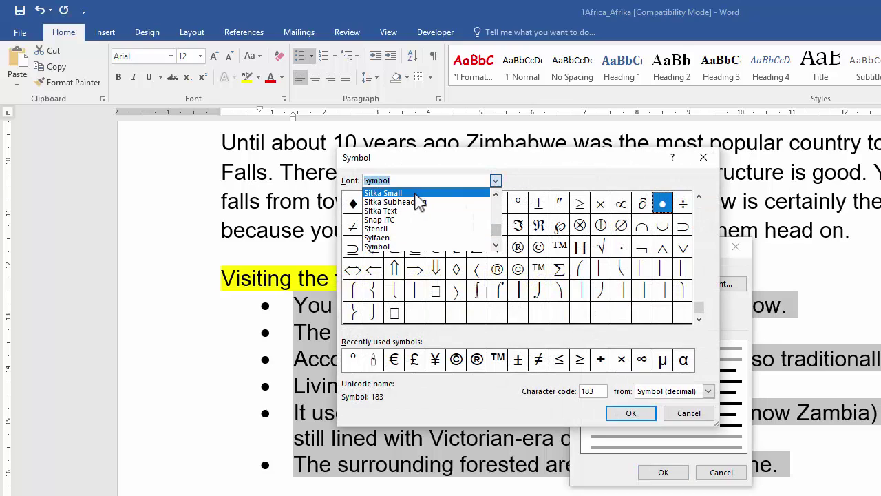
text(wing)
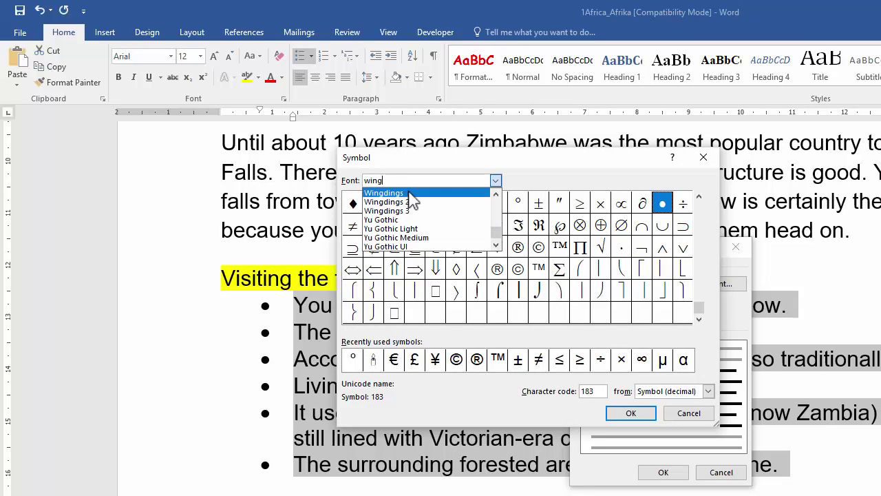
click(412, 194)
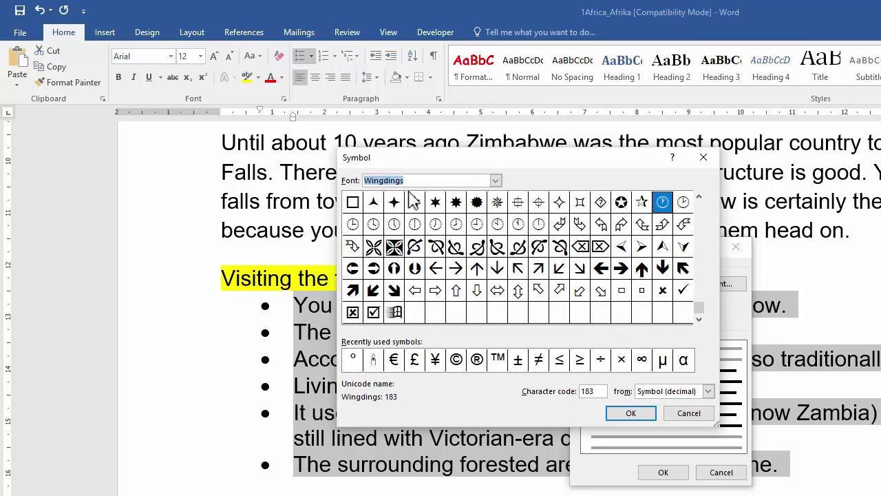
click(602, 390)
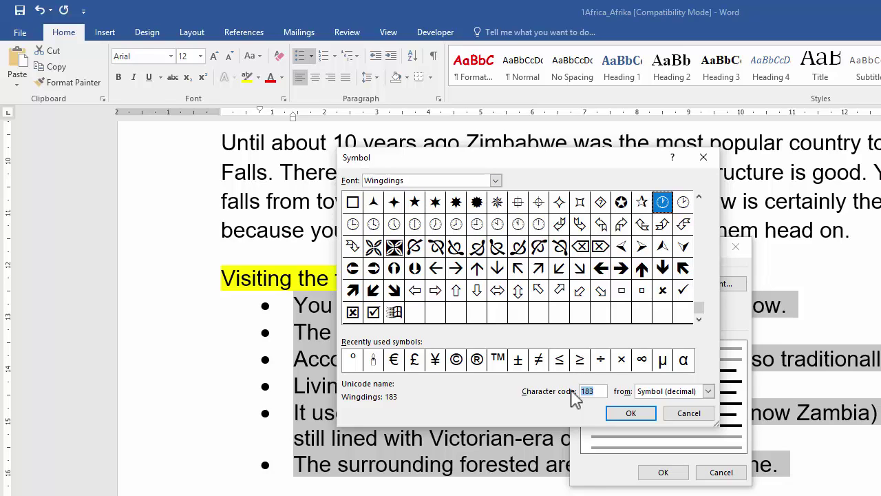
text(39)
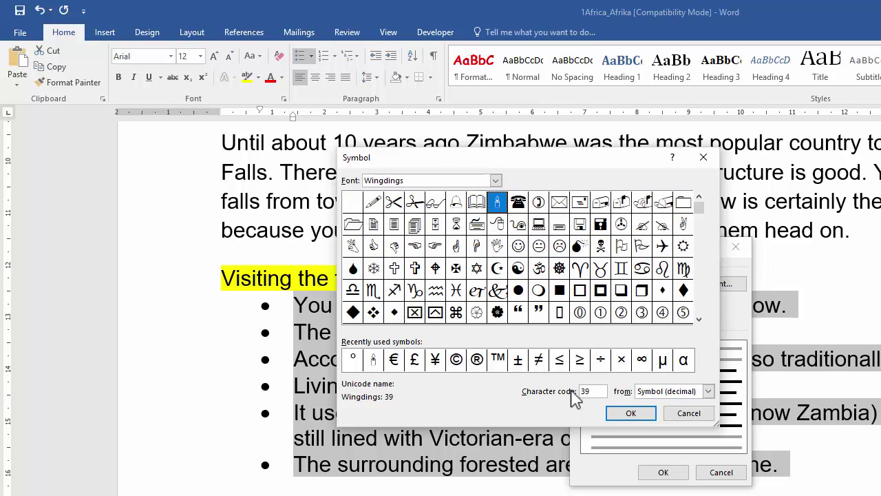
key(Return)
click(663, 472)
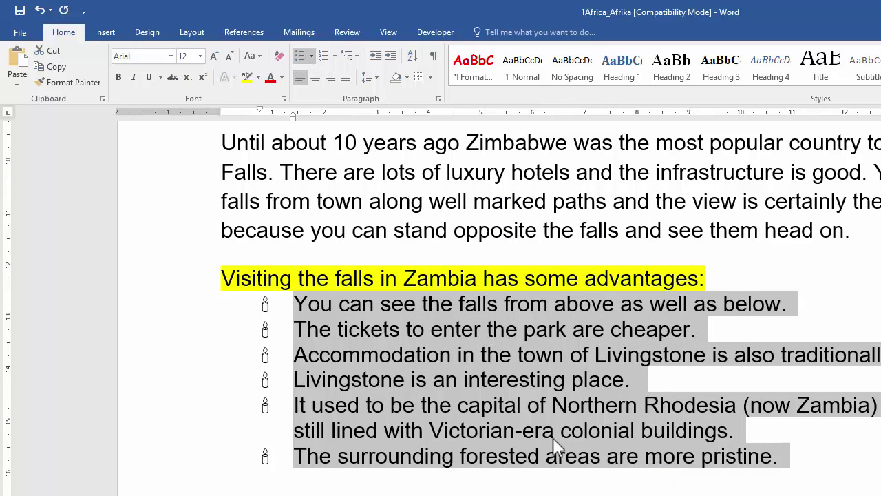
- Set the Livingstone bullet list's left indent to 3 cm in Paragraph settings
scroll(554, 444, down, 3)
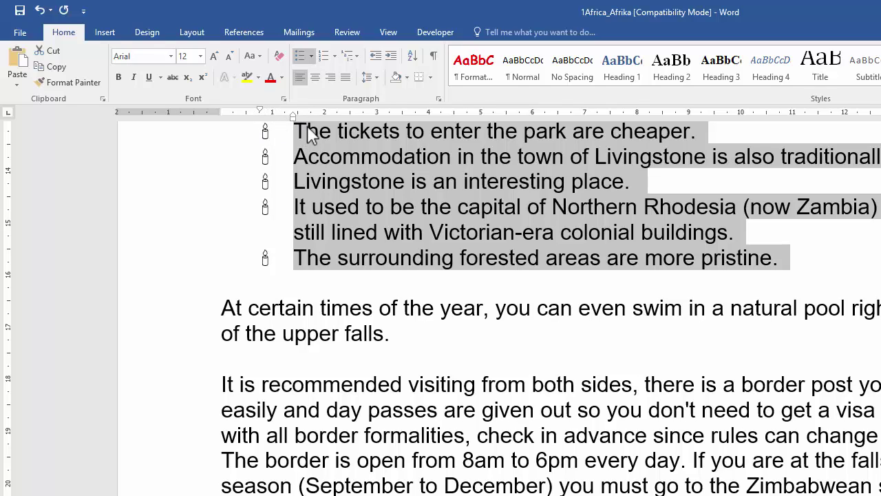
click(438, 100)
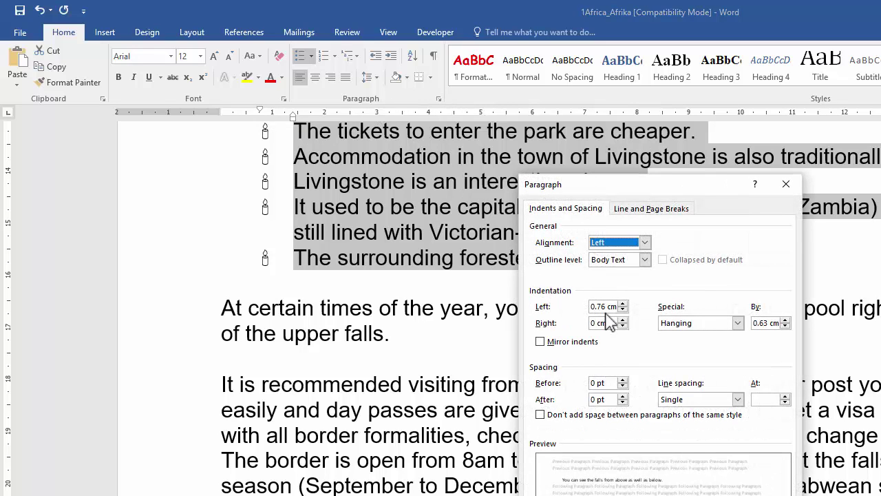
drag(606, 307, 527, 307)
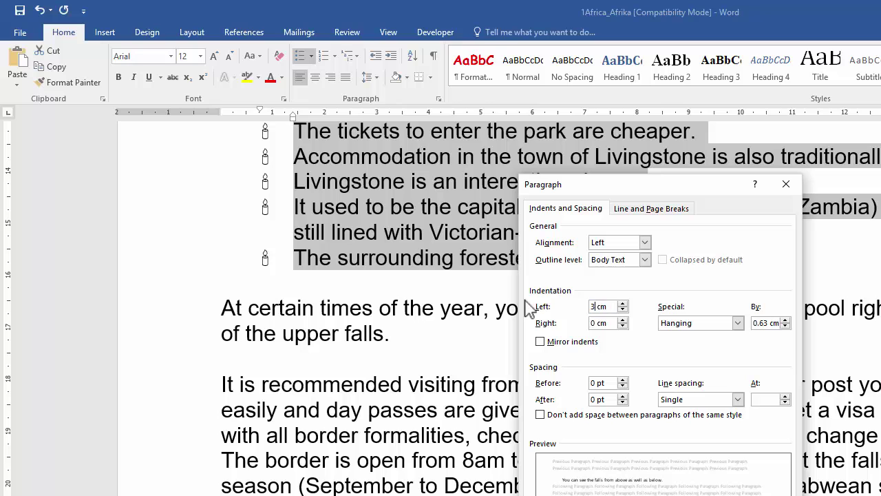
text(3)
key(Return)
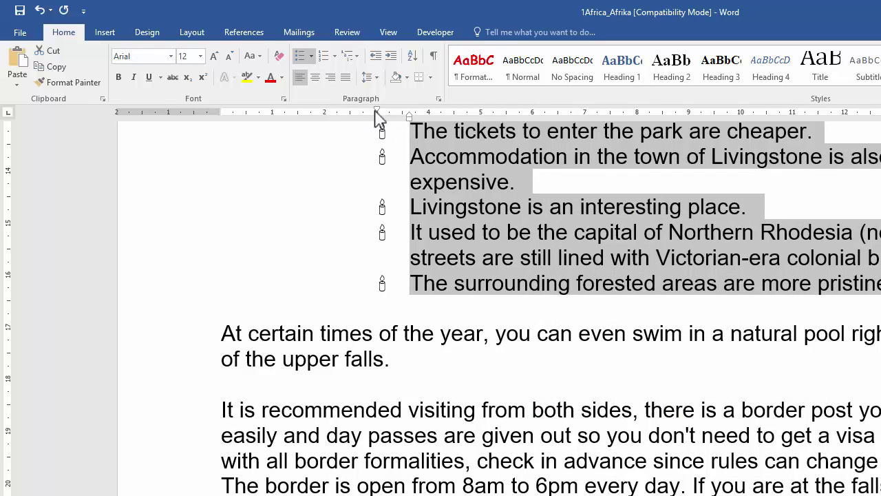
- Reopen the paragraph settings, close them unchanged, and deselect the list
click(438, 100)
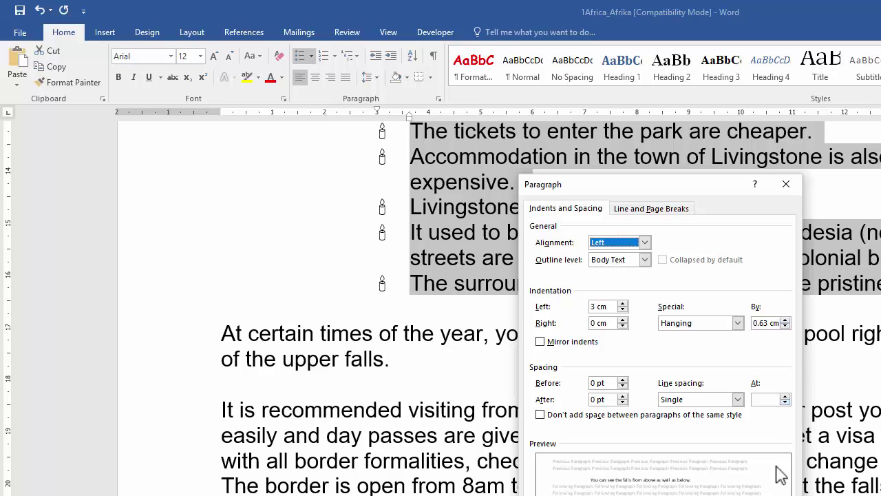
key(Return)
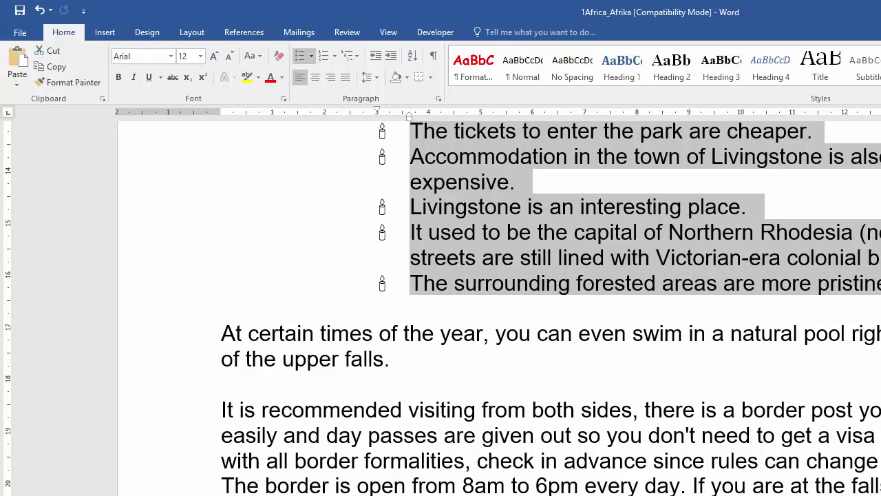
click(615, 488)
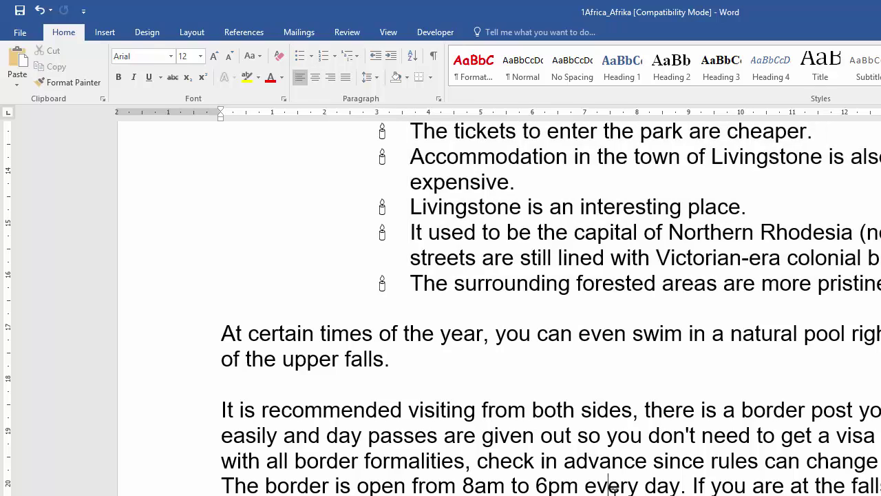
scroll(614, 490, up, 10)
- Check the Victoria Falls heading formatting and scroll through the cover page and TOC
scroll(615, 492, up, 5)
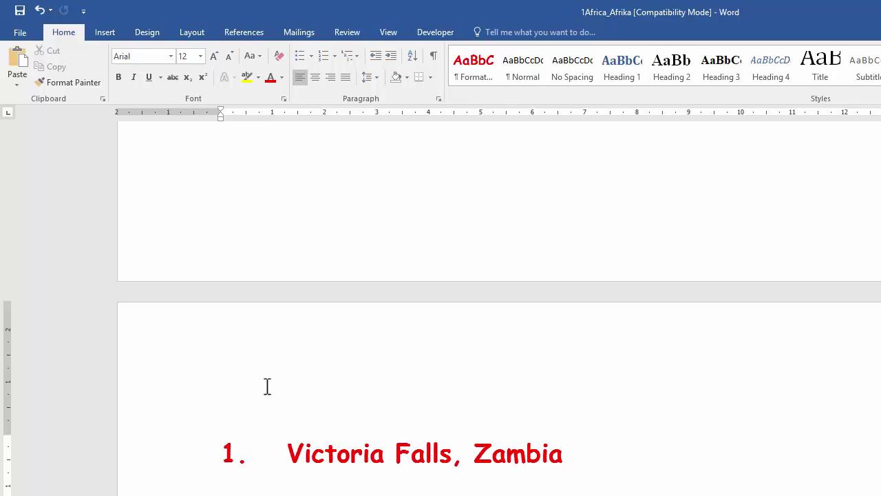
click(427, 450)
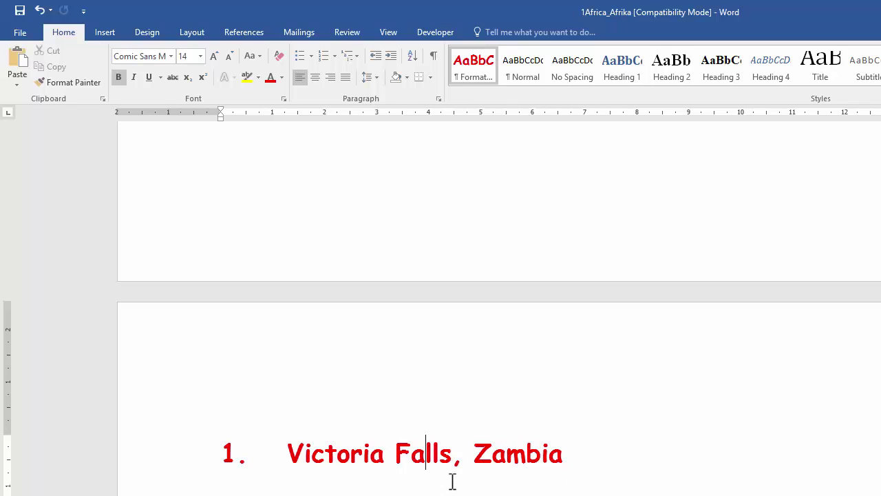
ctrl+scroll(452, 481, down, 10)
scroll(452, 481, up, 6)
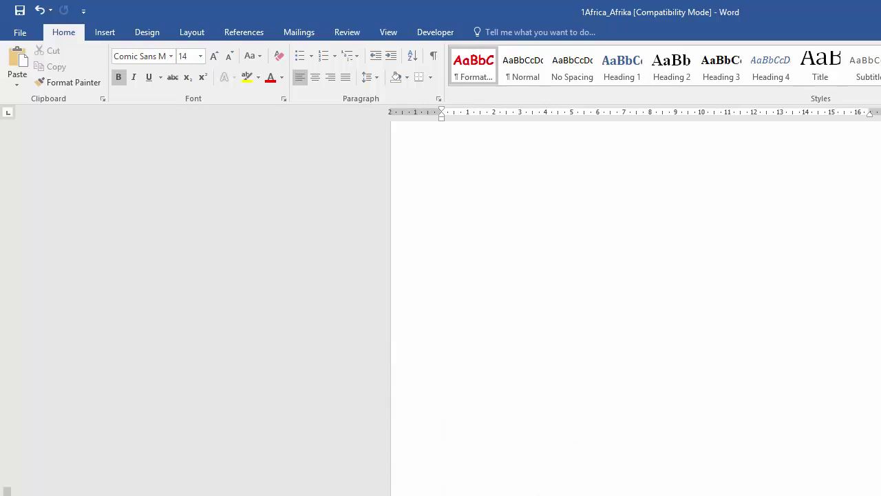
scroll(633, 310, up, 8)
scroll(633, 310, down, 9)
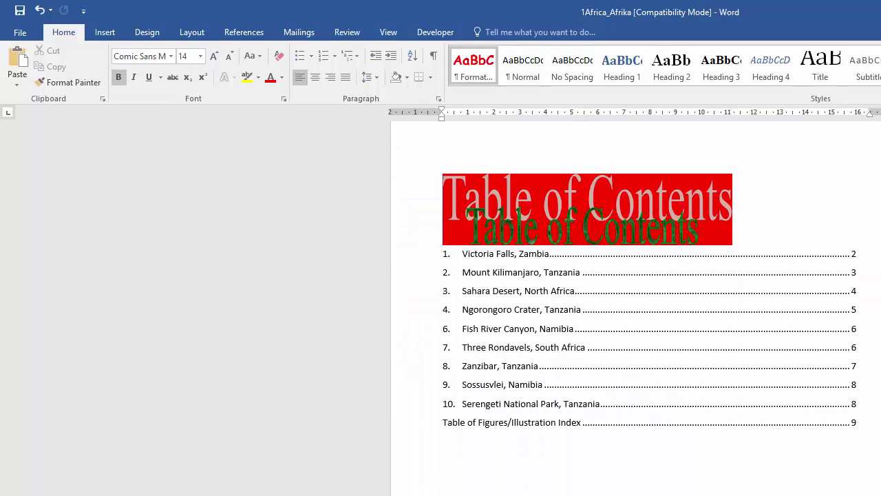
scroll(633, 310, down, 4)
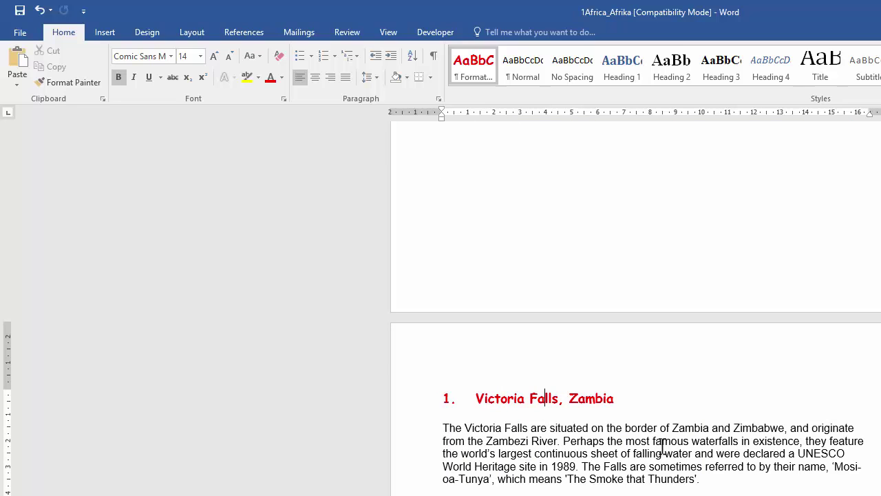
scroll(662, 446, up, 10)
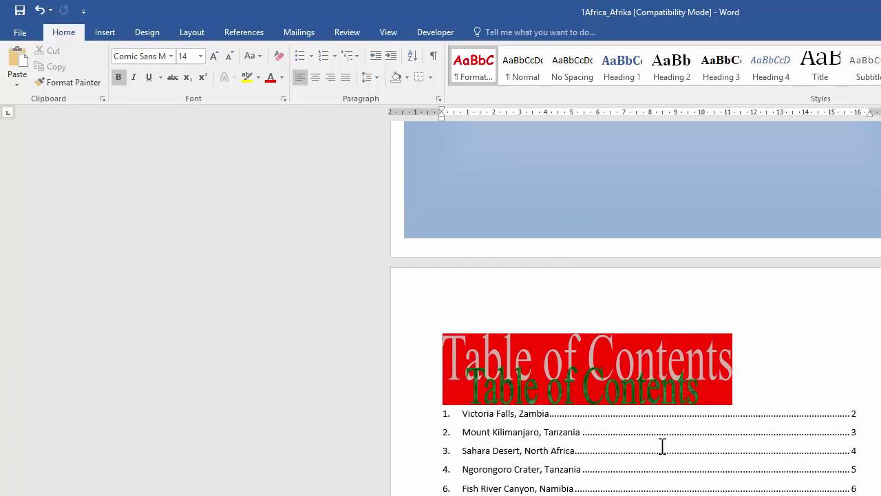
scroll(662, 446, up, 10)
scroll(661, 446, down, 10)
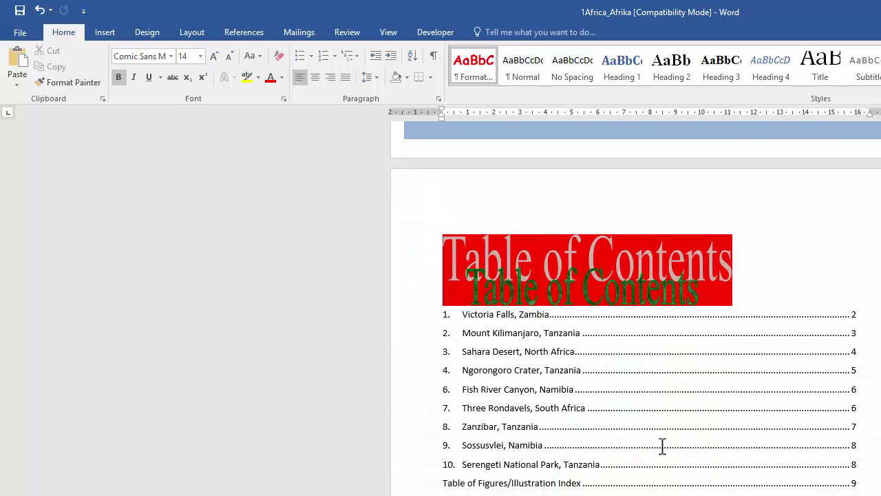
scroll(663, 446, down, 3)
- Place the insertion point in the blank area below the table of contents
click(661, 437)
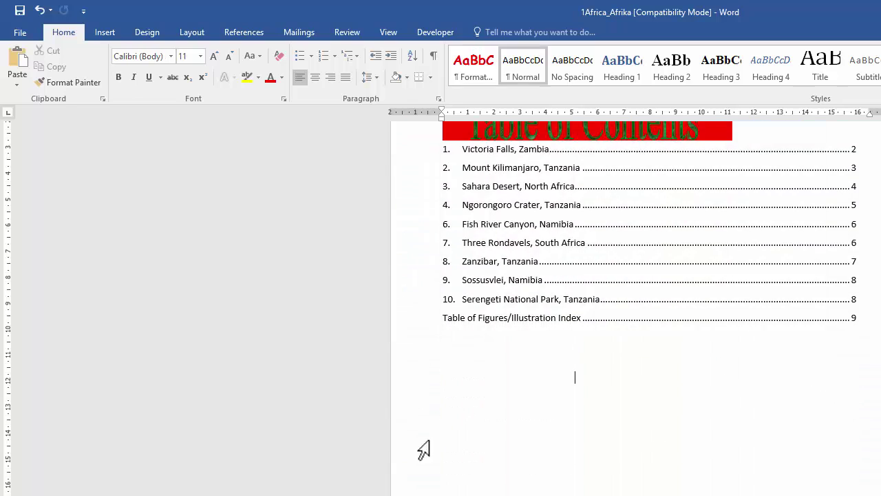
scroll(574, 376, down, 10)
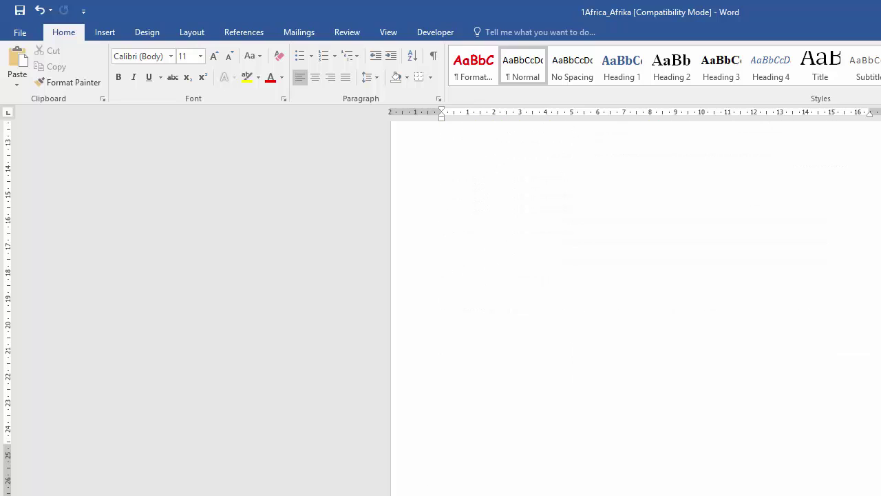
scroll(574, 374, up, 8)
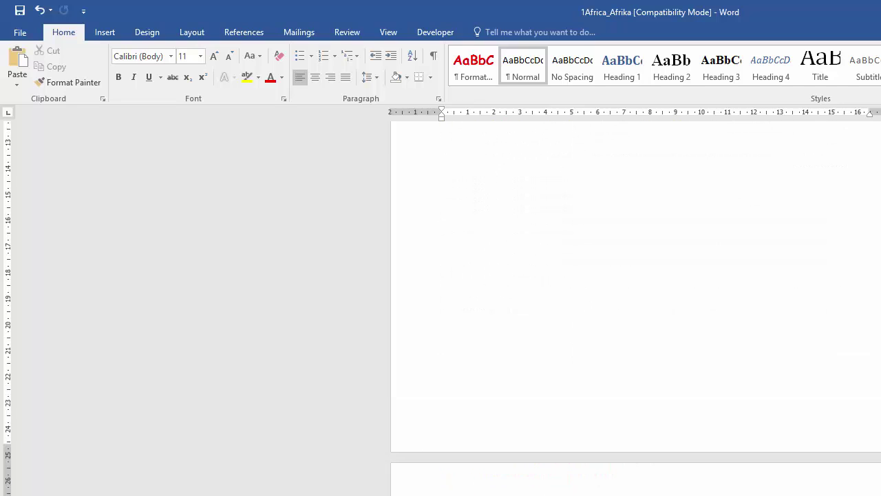
scroll(574, 374, up, 3)
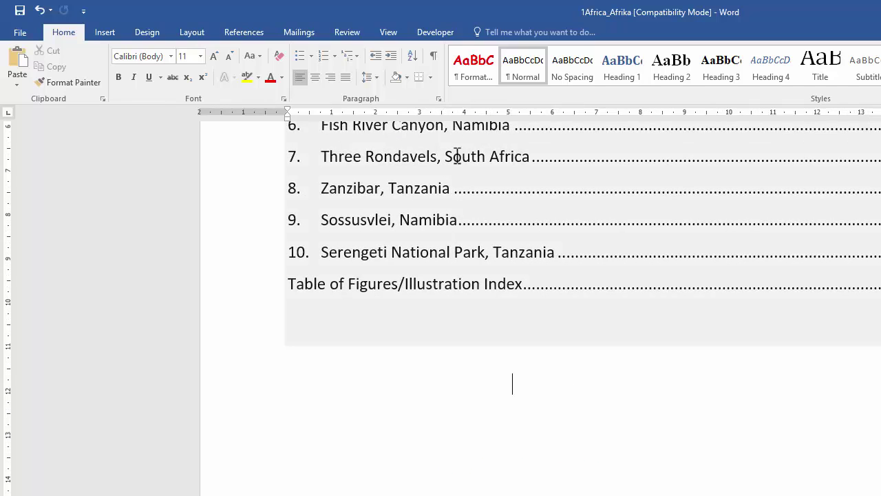
- Show formatting marks and delete the page break and empty paragraph after the contents
click(434, 61)
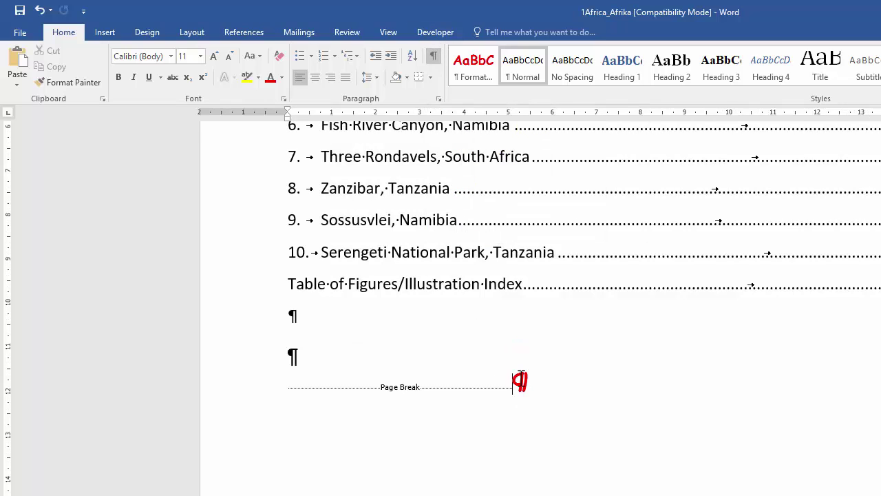
key(Delete)
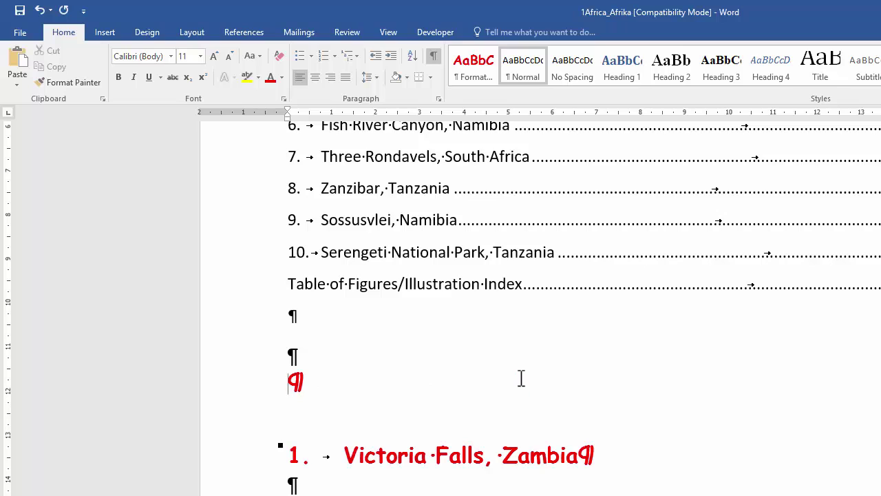
key(Delete)
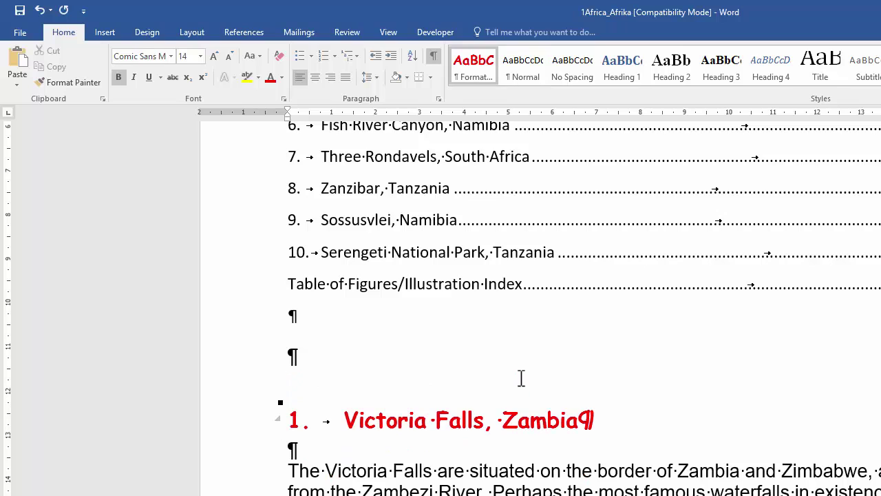
- Insert a Next Page section break to end the Table of Contents page
click(196, 35)
click(180, 51)
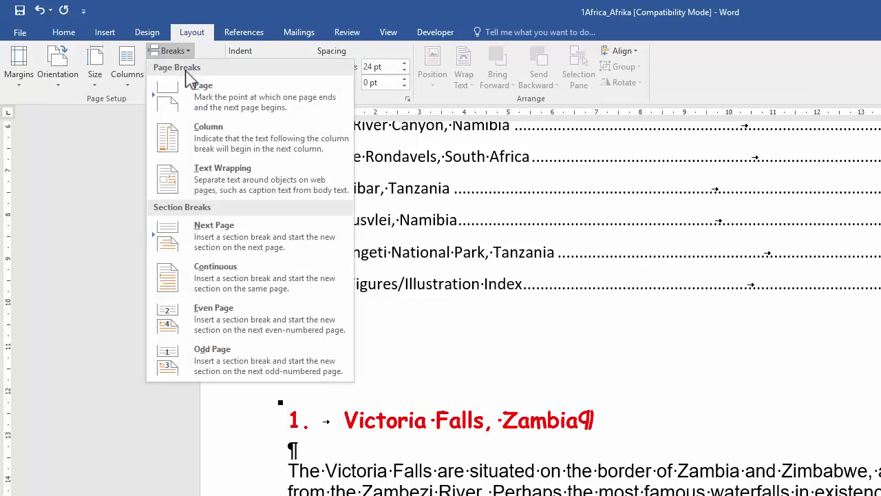
click(223, 234)
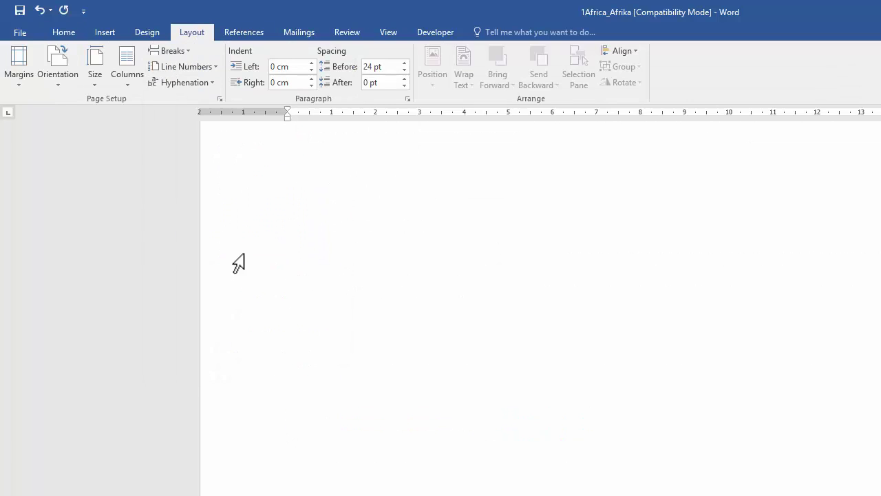
scroll(423, 389, up, 5)
click(428, 392)
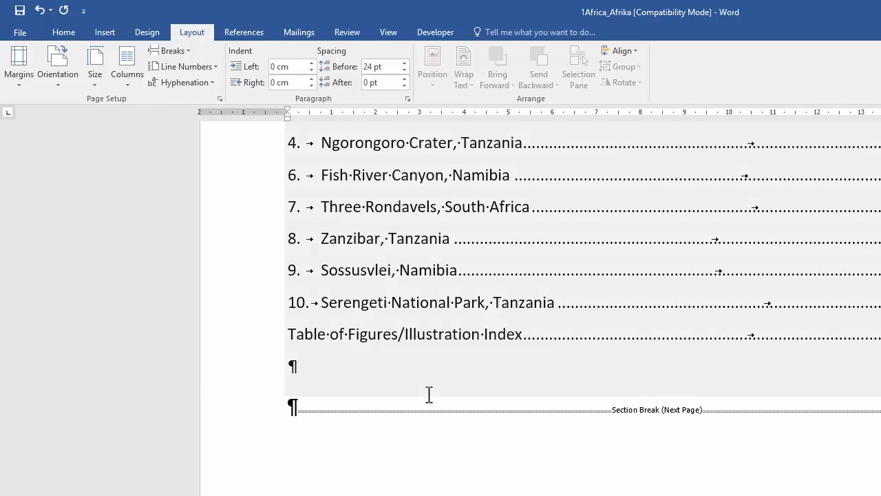
key(Down)
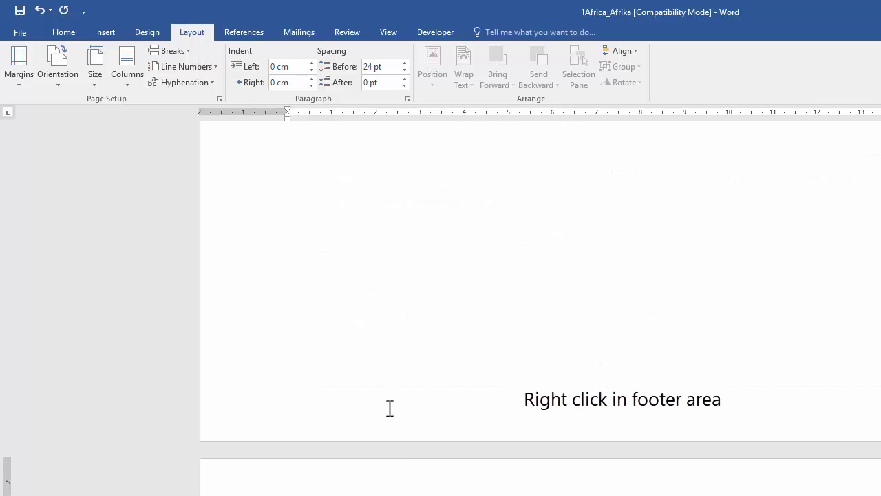
- Enter footer editing and move to the Section 2 footer
right_click(389, 408)
click(416, 421)
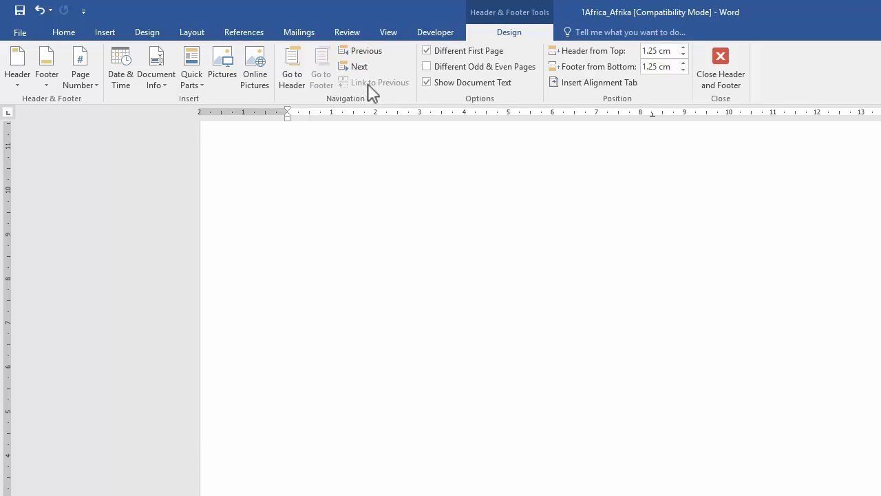
click(356, 67)
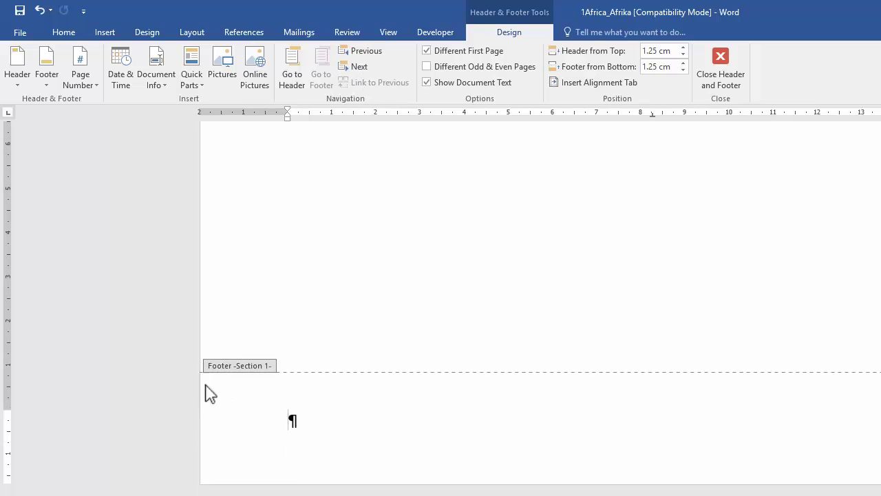
click(358, 66)
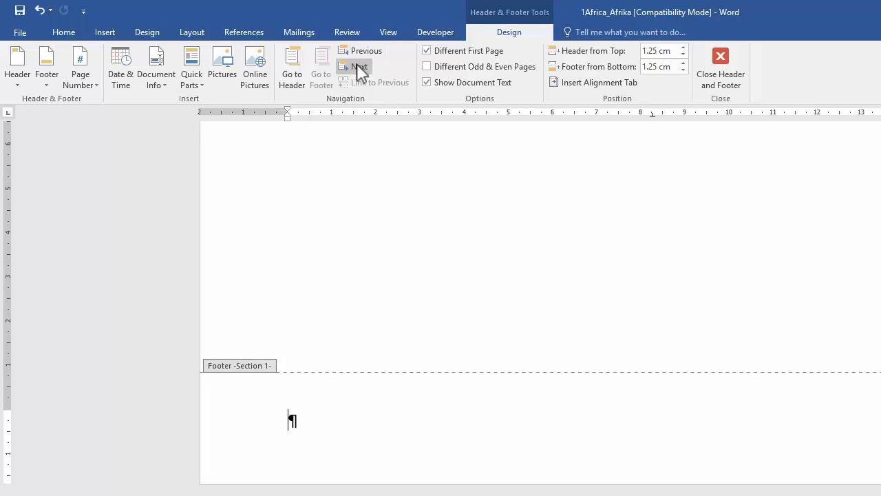
scroll(275, 426, down, 3)
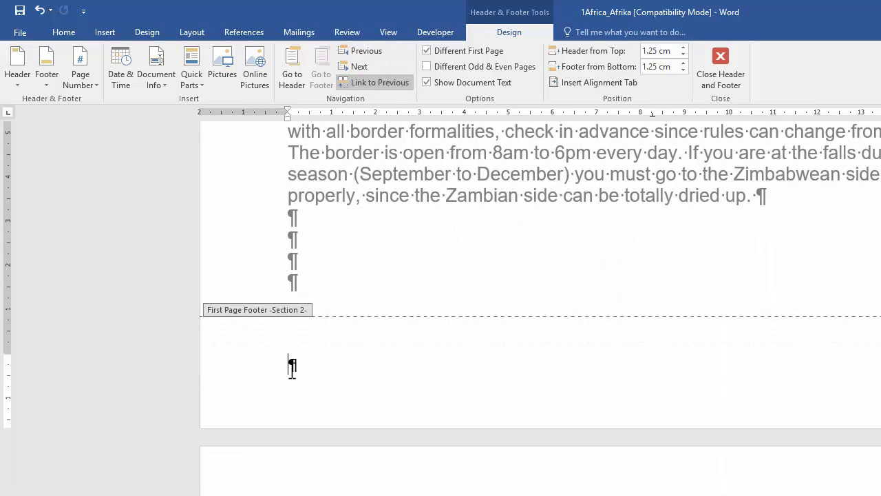
- Unlink the Section 2 footer from the previous section, drop Different First Page, enable Different Odd & Even Pages
click(369, 84)
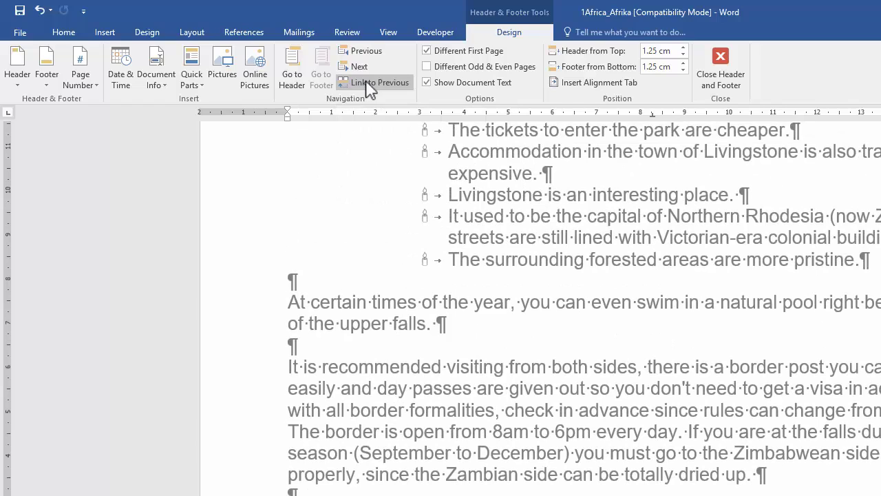
scroll(415, 494, down, 3)
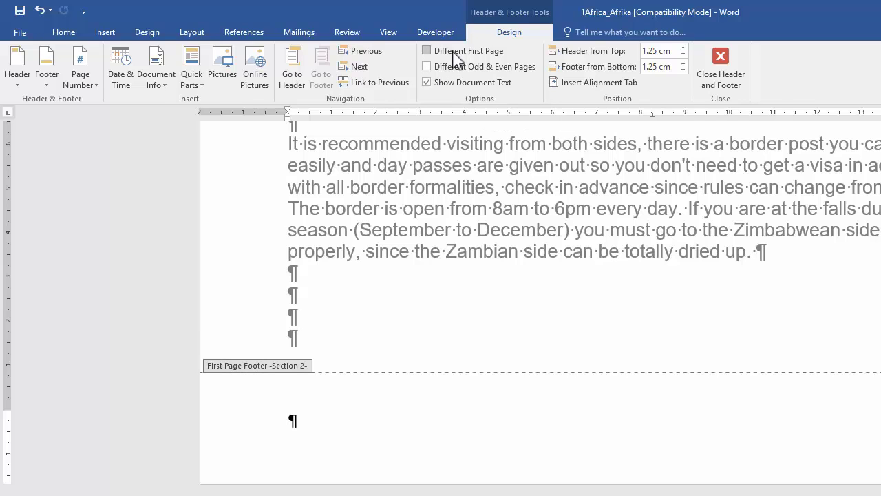
click(453, 53)
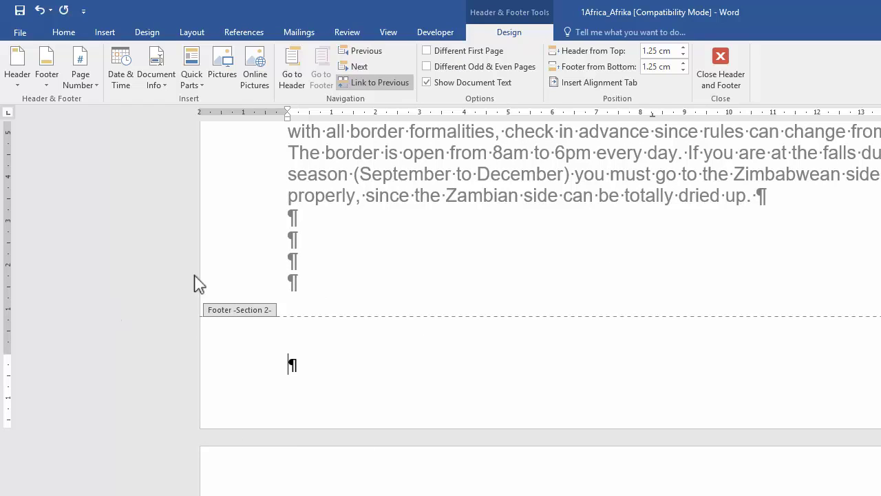
click(473, 76)
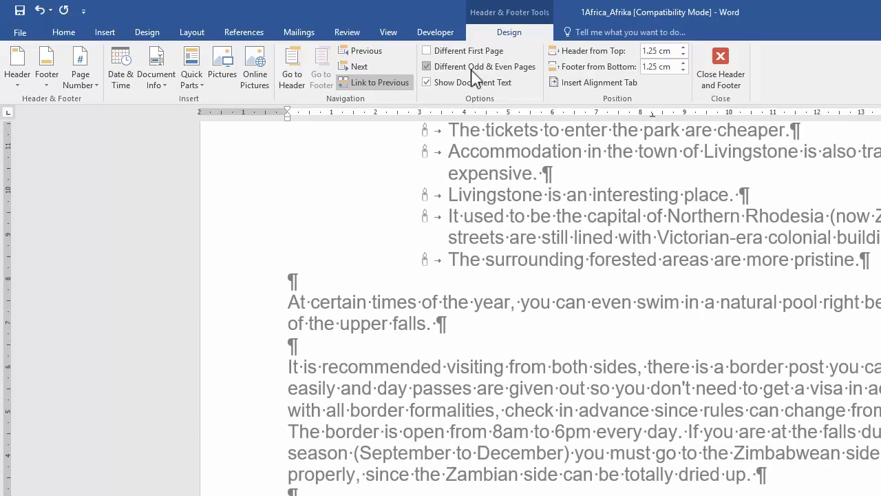
scroll(395, 449, down, 2)
scroll(395, 449, down, 3)
ctrl+scroll(333, 432, up, 2)
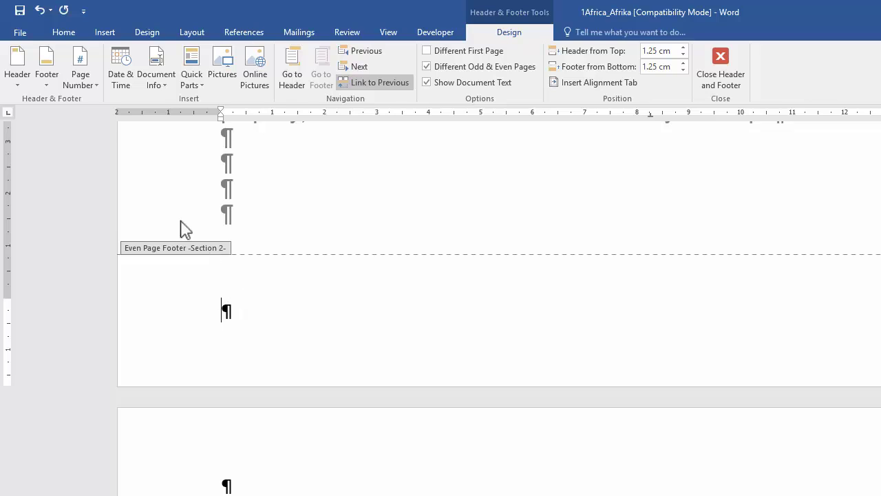
- Add a right-aligned Plain Number 3 page number to the even-page footer
click(88, 77)
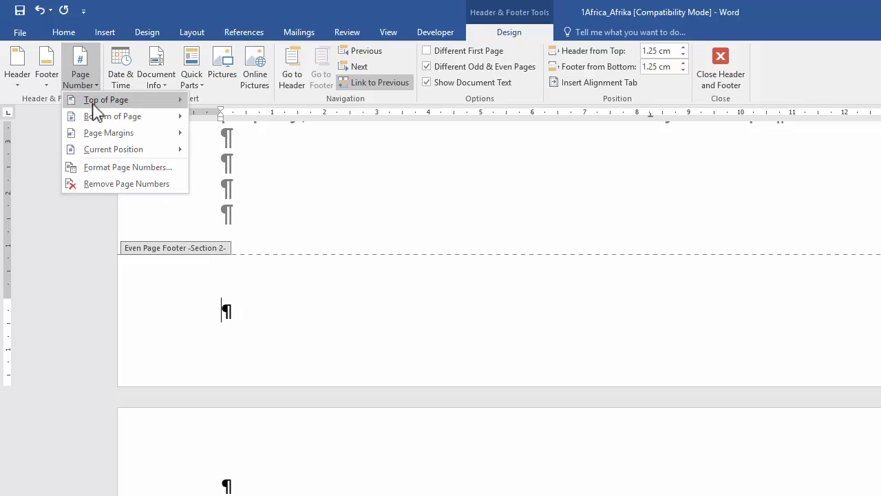
mouse_move(98, 121)
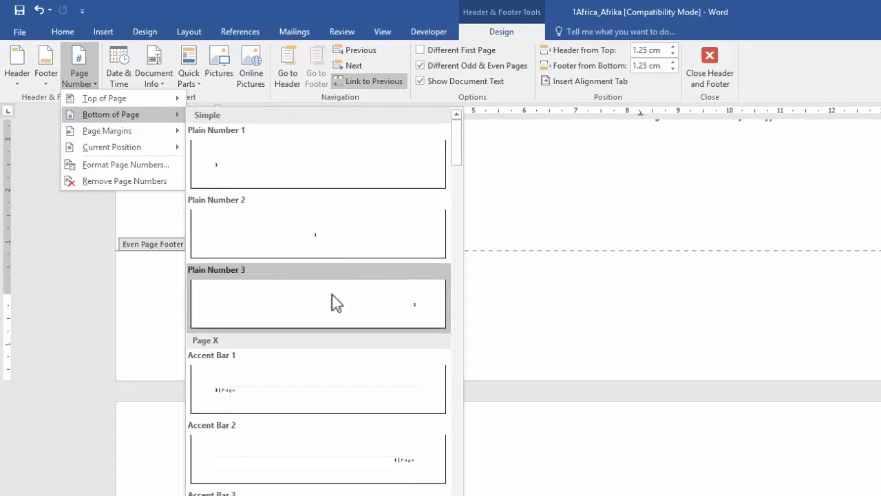
click(262, 238)
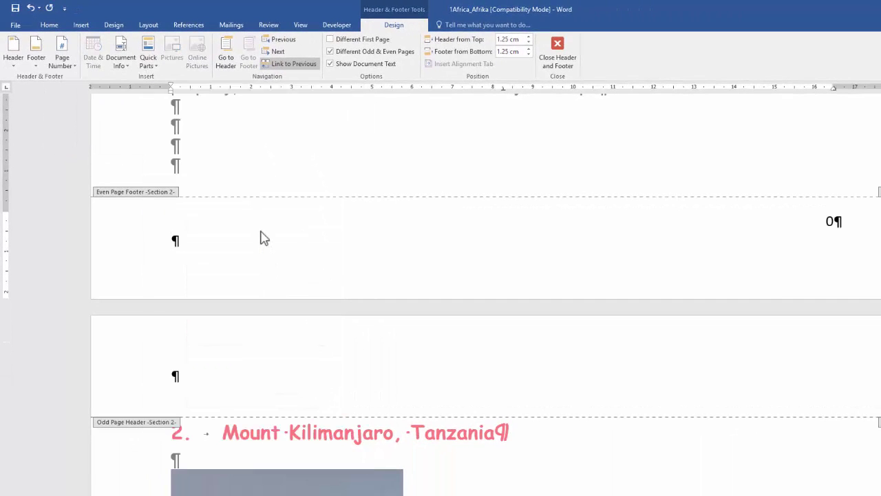
- Add a left-aligned Plain Number 1 page number to the odd-page footer
click(277, 51)
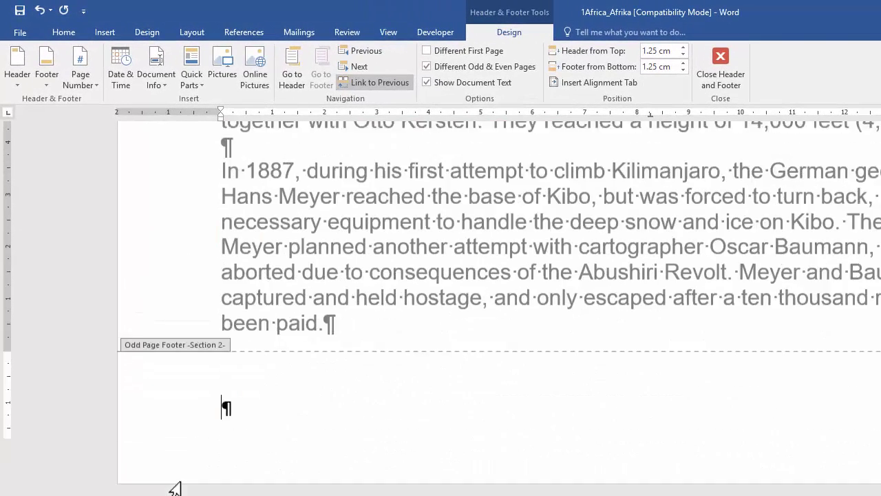
click(87, 81)
mouse_move(101, 116)
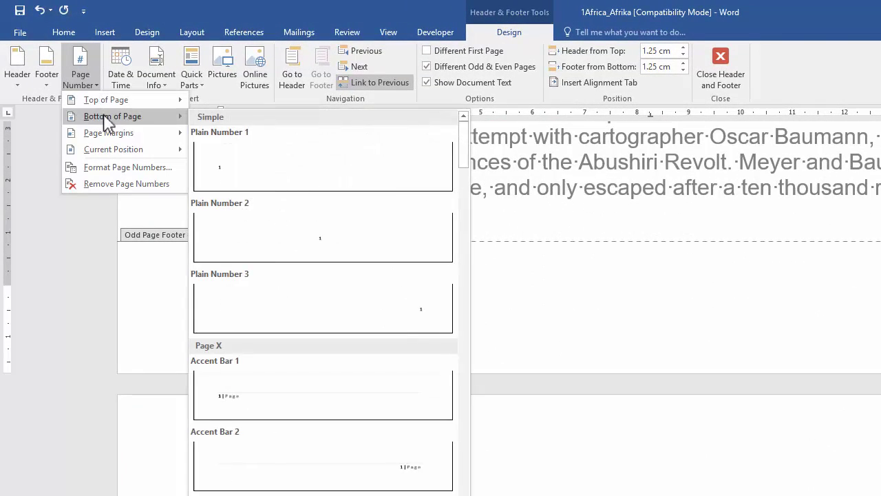
click(284, 168)
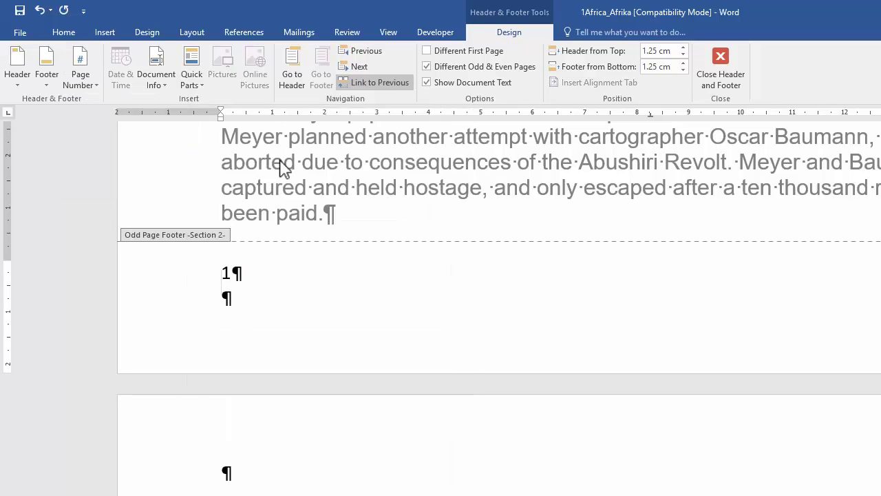
scroll(277, 311, up, 20)
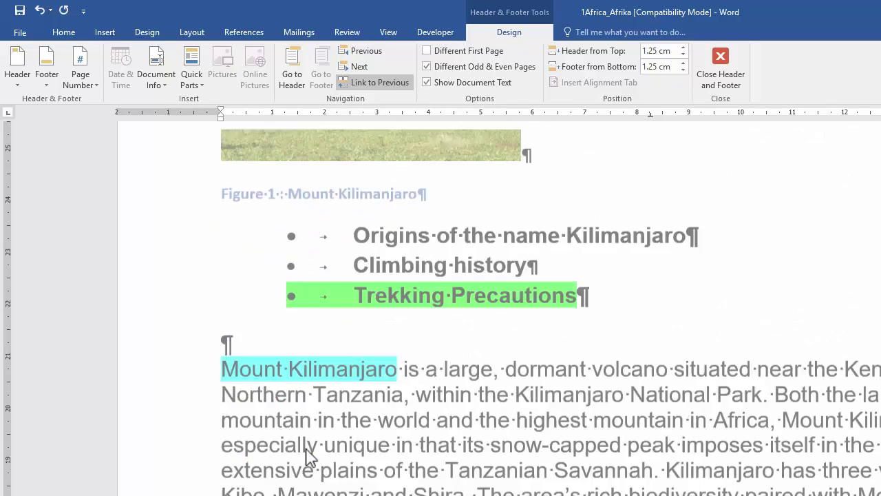
scroll(308, 458, up, 5)
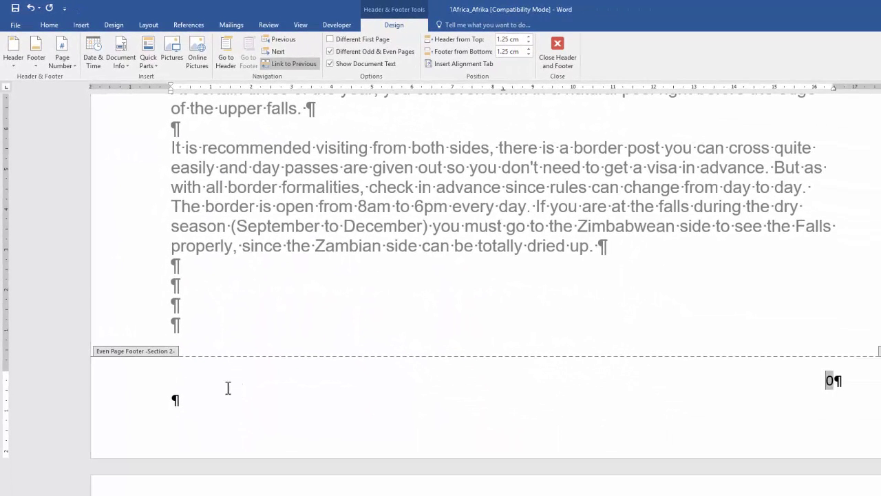
- Select the footer page number and format Section 2 numbering to start at 1
click(201, 398)
drag(870, 378, 802, 379)
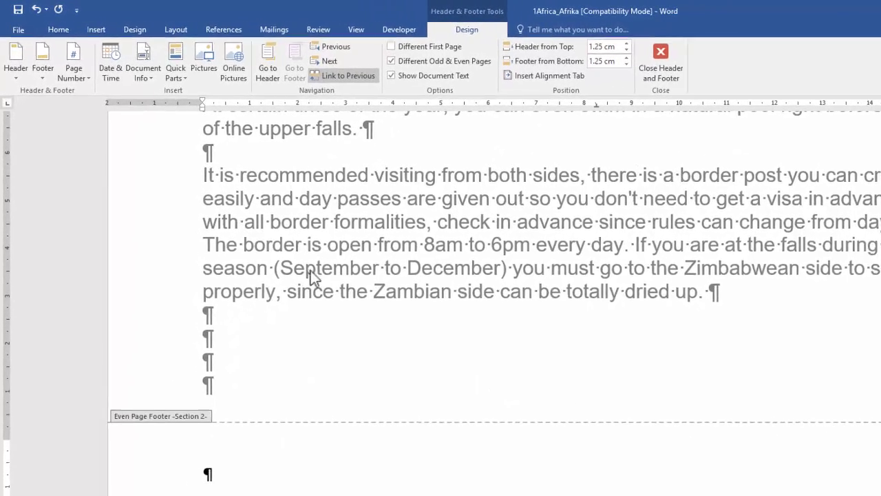
click(74, 77)
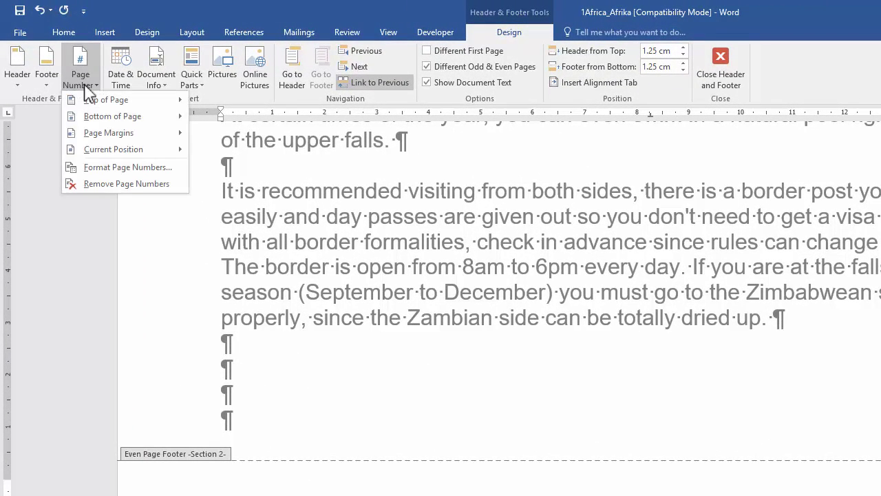
click(95, 167)
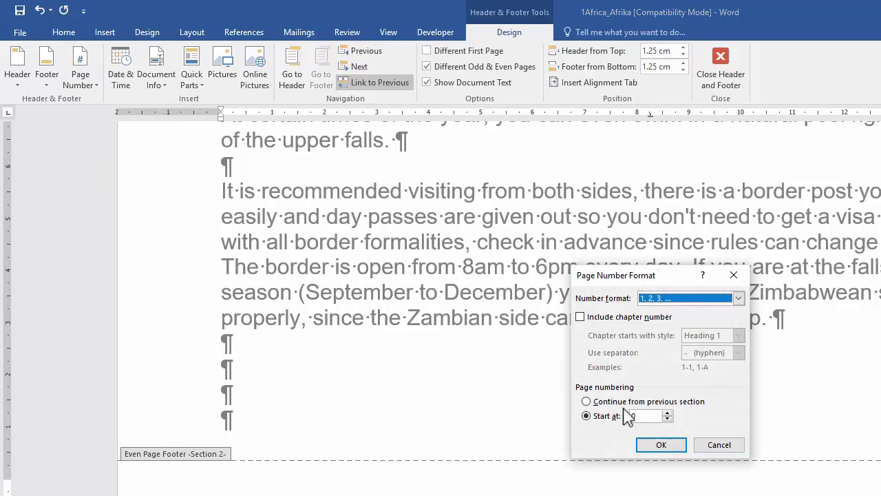
click(665, 448)
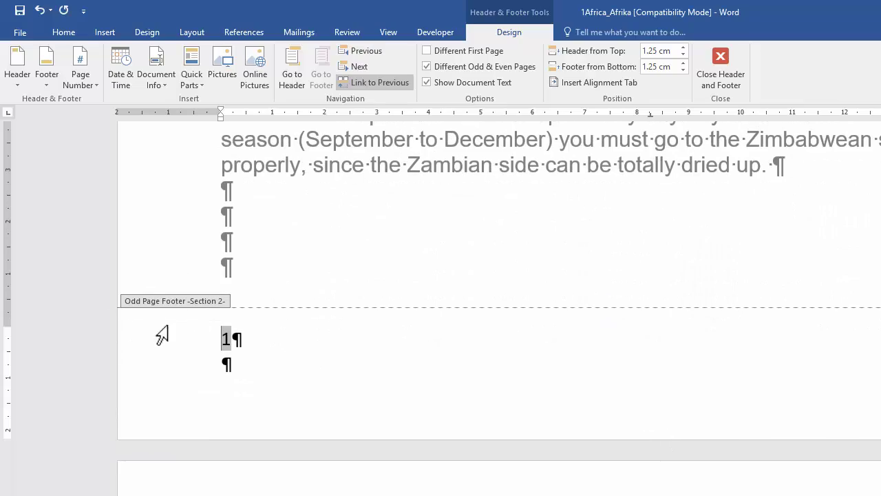
scroll(168, 324, up, 15)
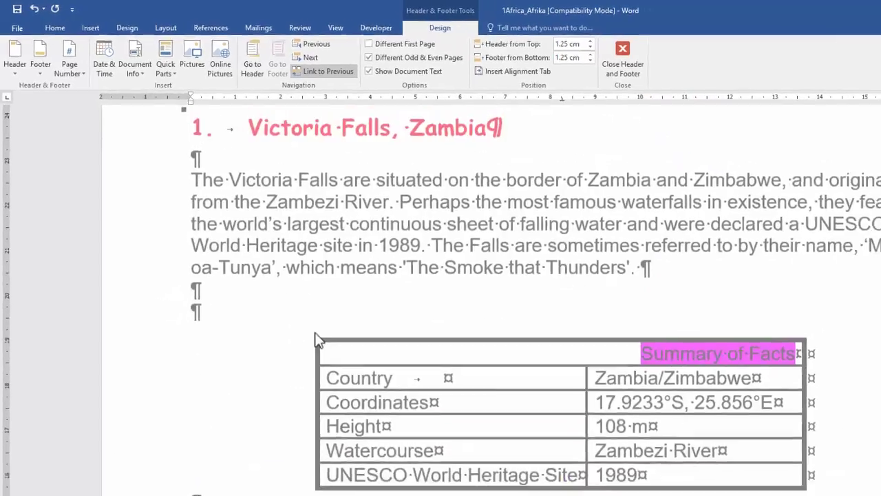
- Scroll through the numbered Section 2 footers, then close Header and Footer editing
scroll(319, 342, down, 15)
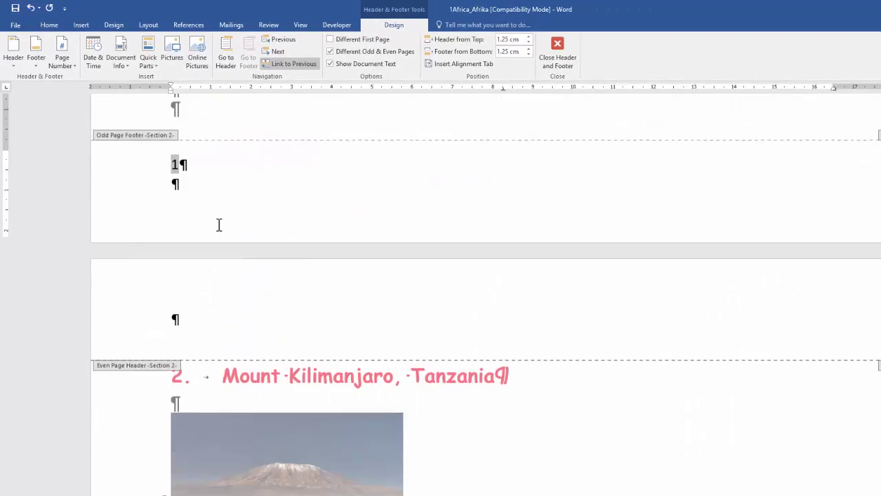
scroll(289, 275, down, 15)
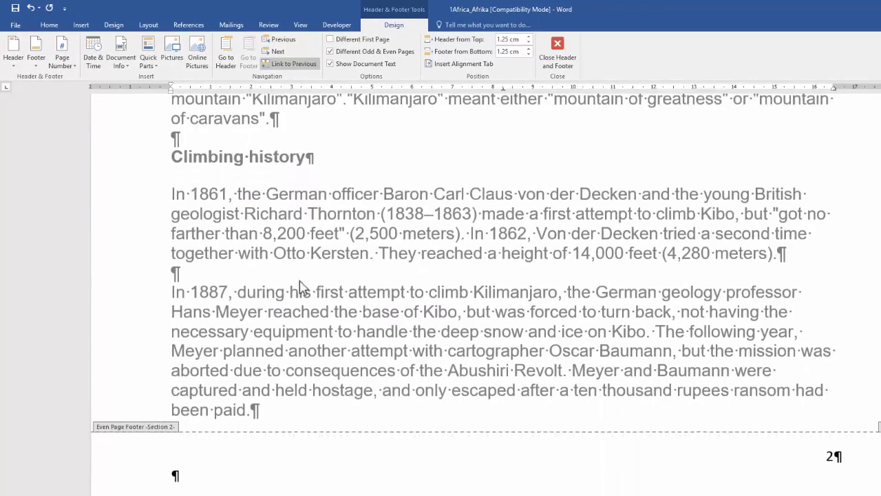
scroll(760, 405, down, 15)
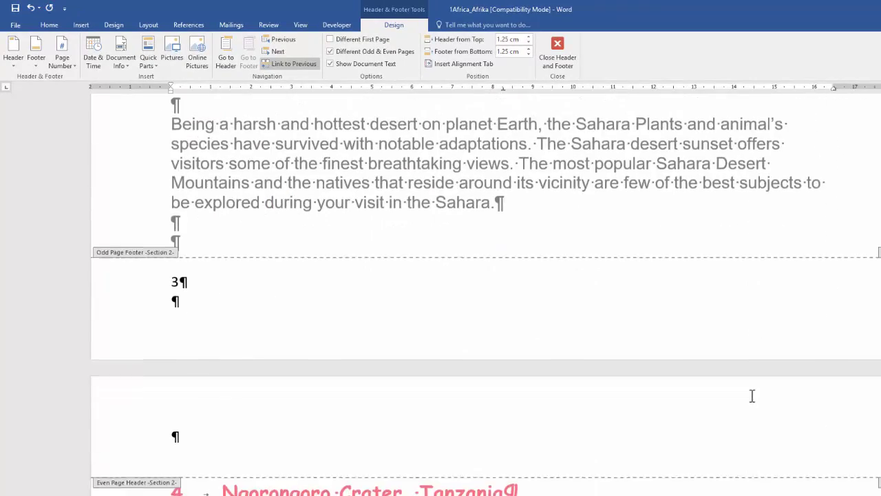
click(567, 55)
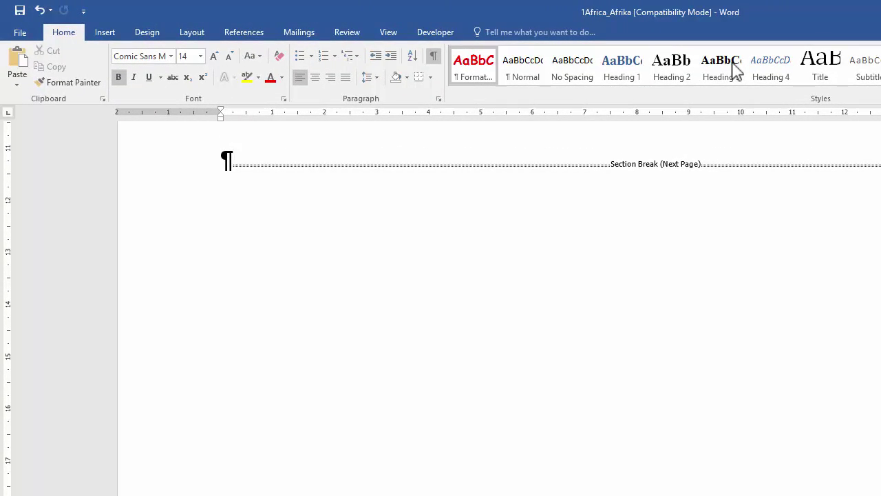
scroll(612, 368, down, 10)
scroll(613, 364, down, 4)
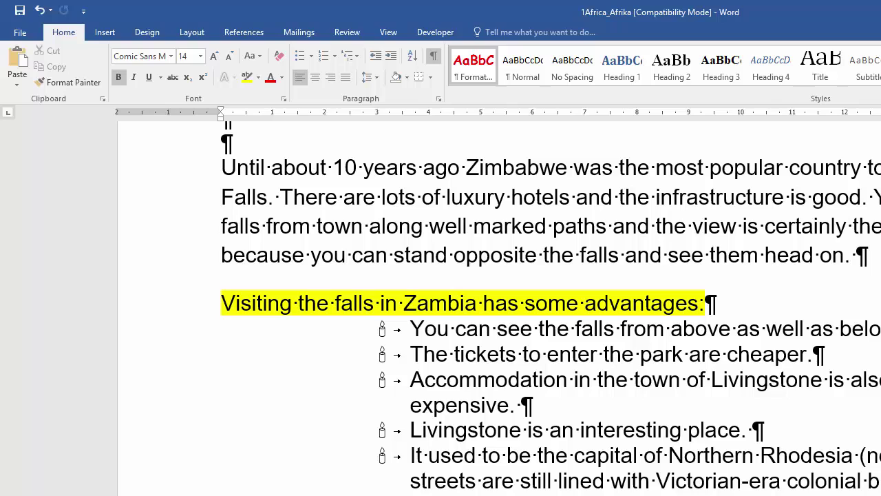
- Turn on the Navigation Pane from the View tab
click(669, 362)
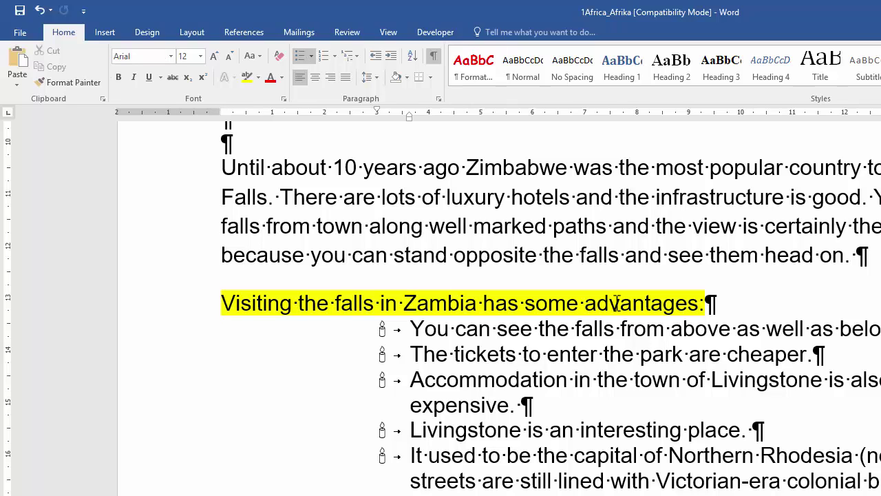
click(388, 34)
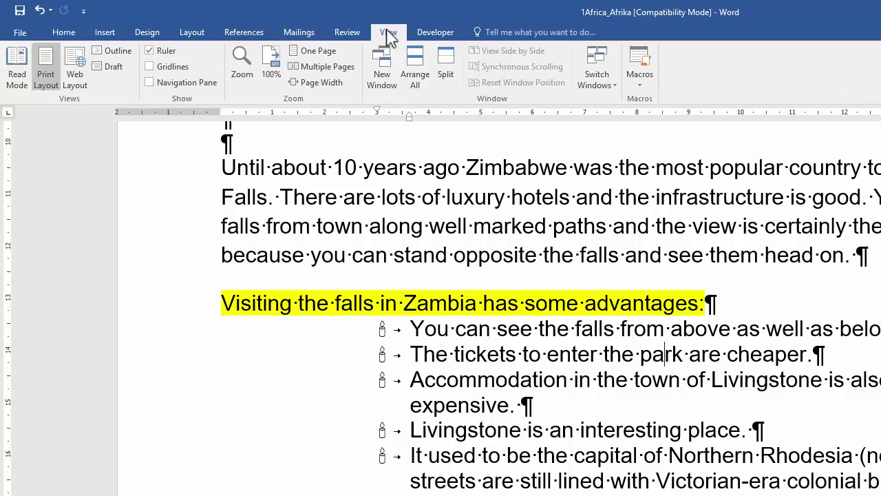
click(187, 82)
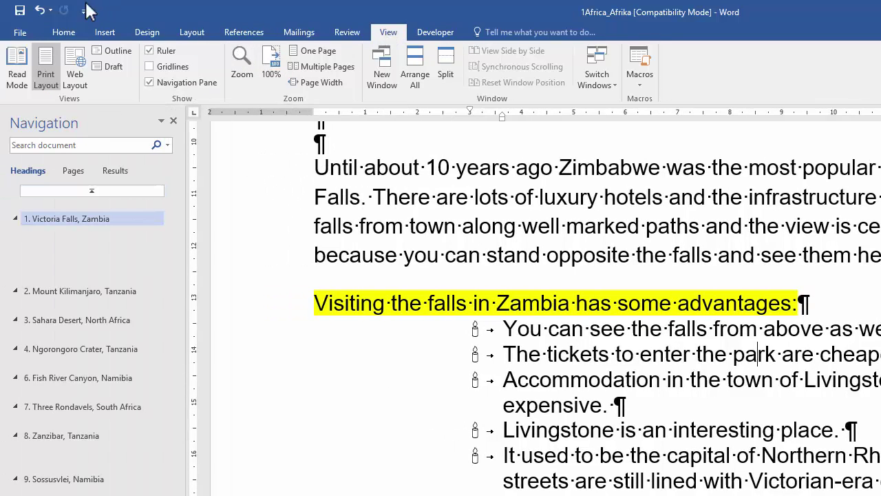
- Hide formatting marks and jump to '2. Mount Kilimanjaro, Tanzania' in the Navigation pane
click(68, 34)
scroll(344, 202, up, 3)
click(433, 55)
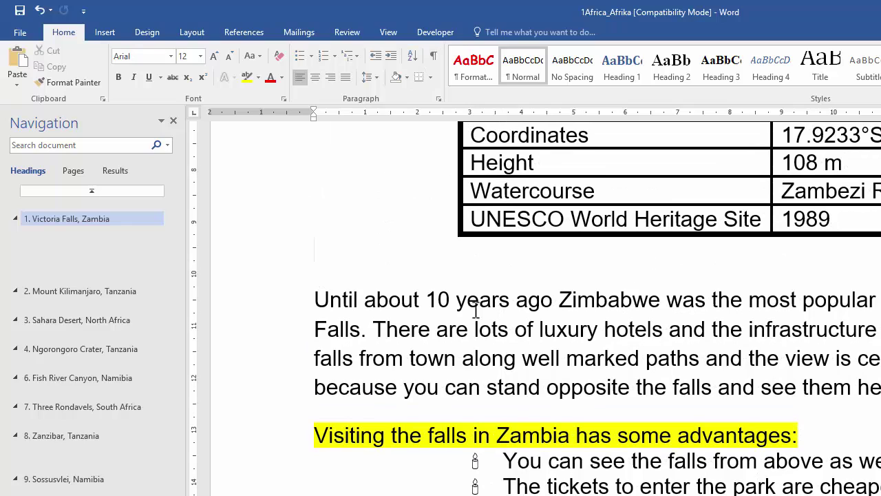
click(89, 290)
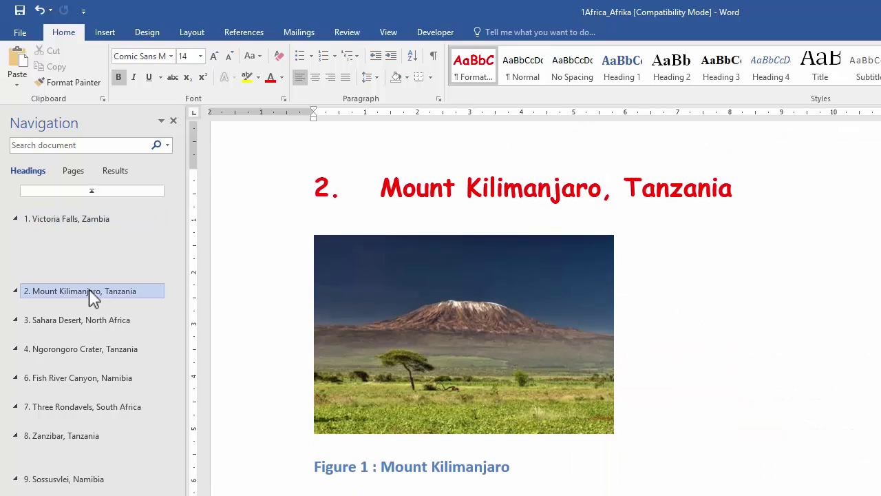
- Hyperlink the 'Trekking Precautions' bullet to the Precautions bookmark in this document
scroll(725, 427, down, 4)
drag(447, 372, 677, 369)
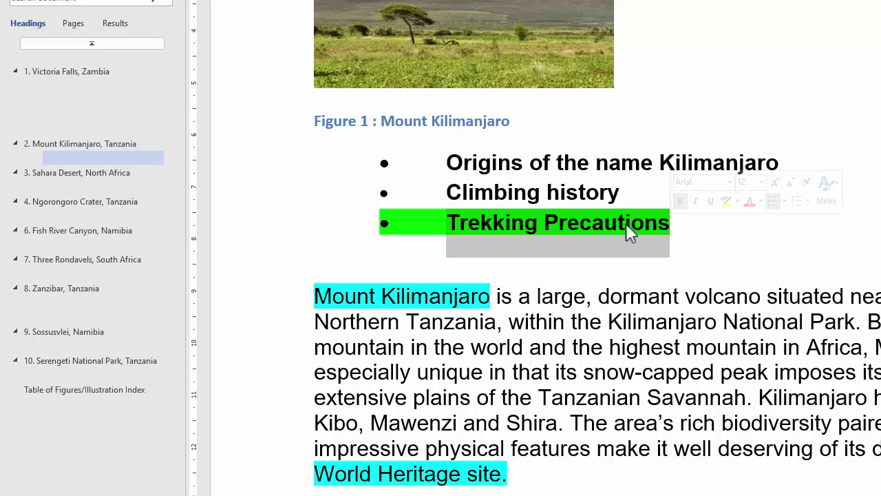
right_click(608, 226)
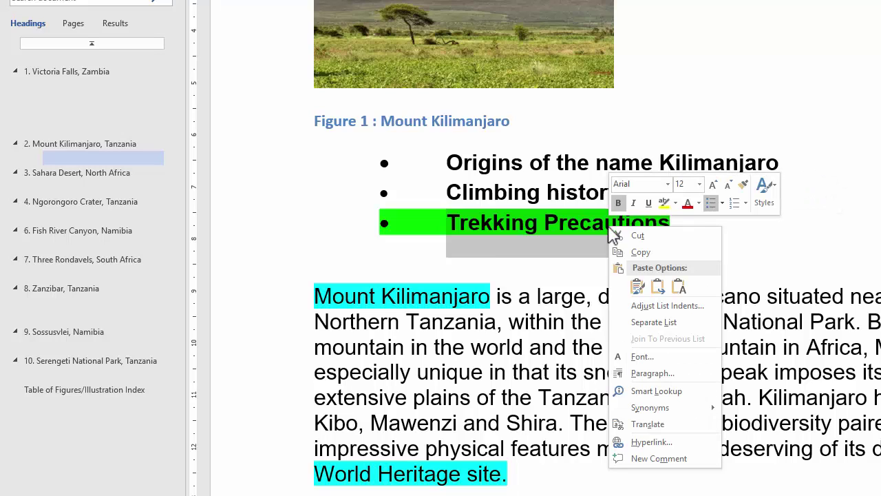
click(651, 442)
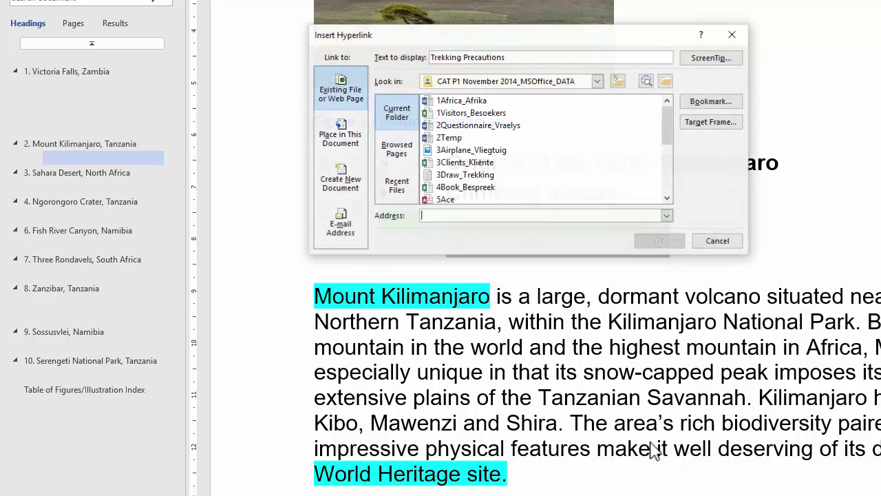
click(353, 146)
click(433, 131)
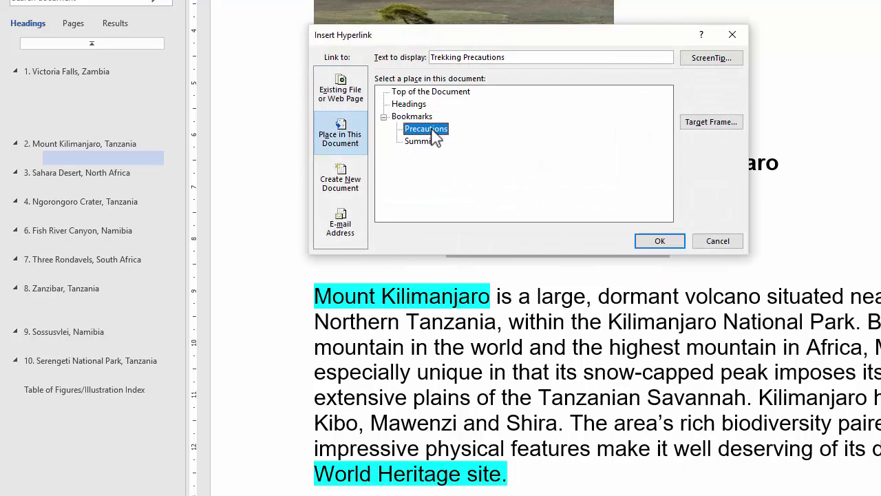
click(659, 241)
- Select and then deselect the Mount Kilimanjaro introductory paragraph
scroll(568, 125, down, 3)
drag(318, 172, 508, 341)
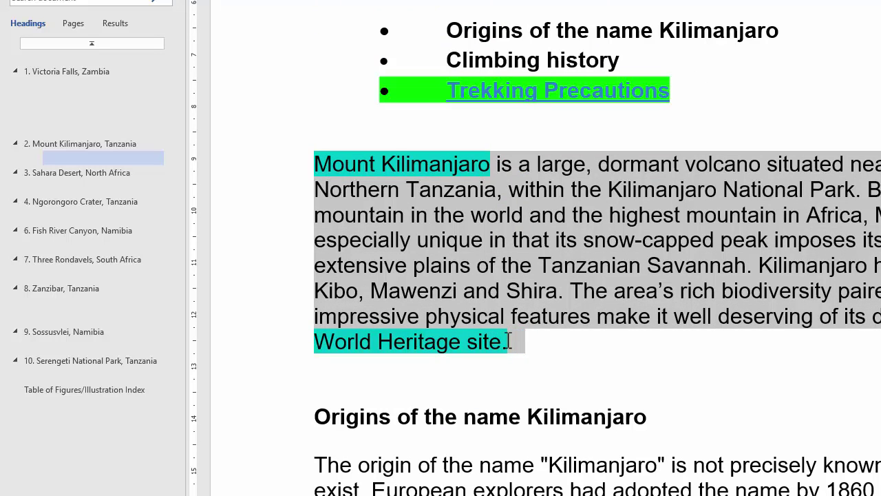
click(427, 222)
- Check Widow/Orphan control under Line and Page Breaks for the Mount Kilimanjaro paragraph, formatting marks hidden
drag(317, 152, 550, 346)
key(ctrl+shift+8)
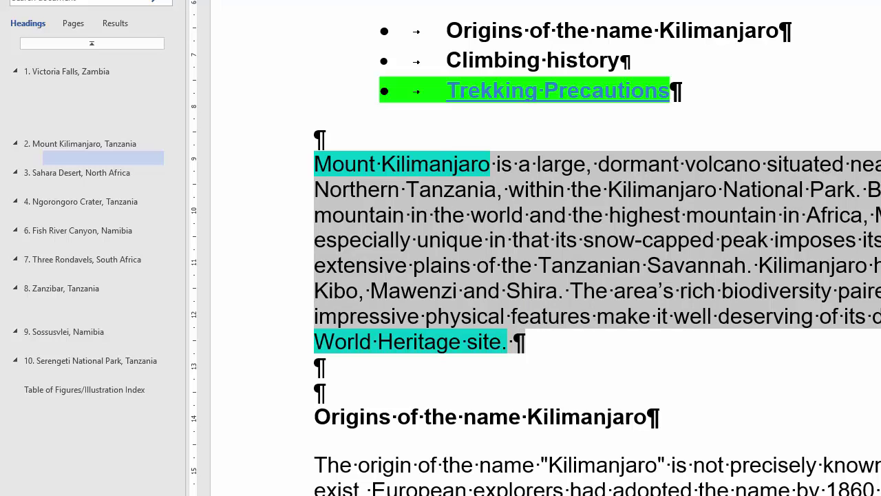
key(ctrl+shift+8)
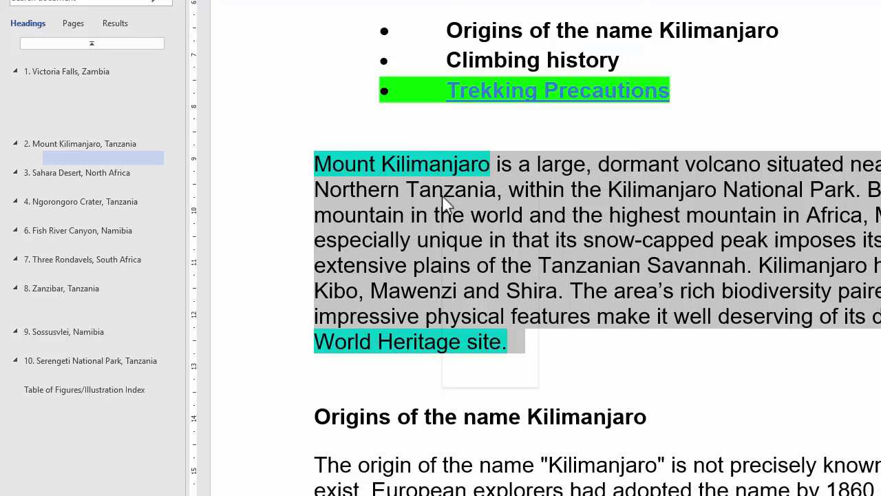
right_click(443, 195)
click(500, 298)
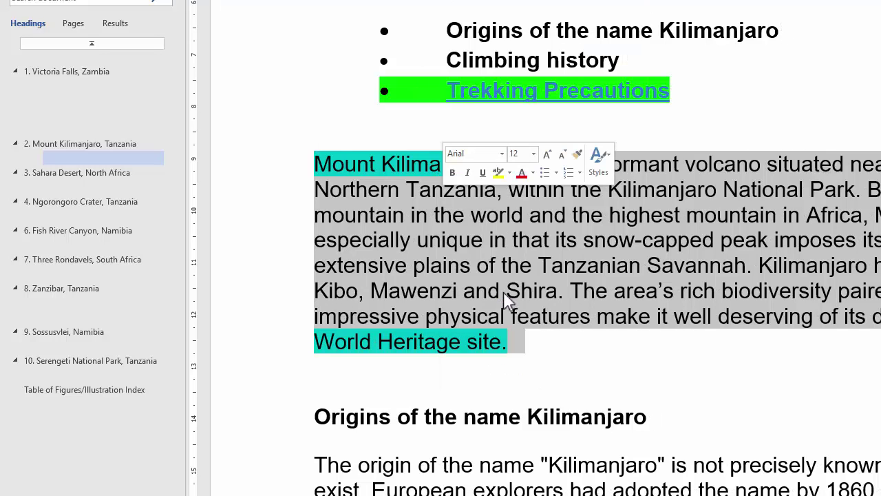
click(647, 62)
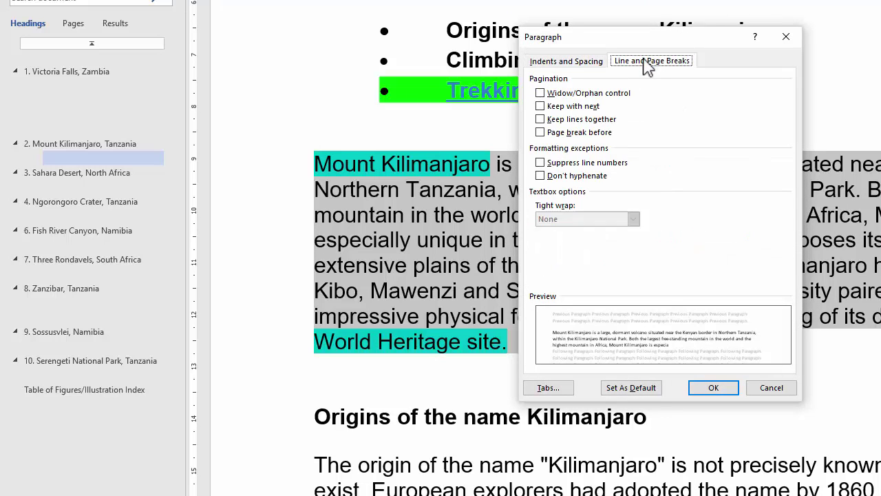
click(552, 93)
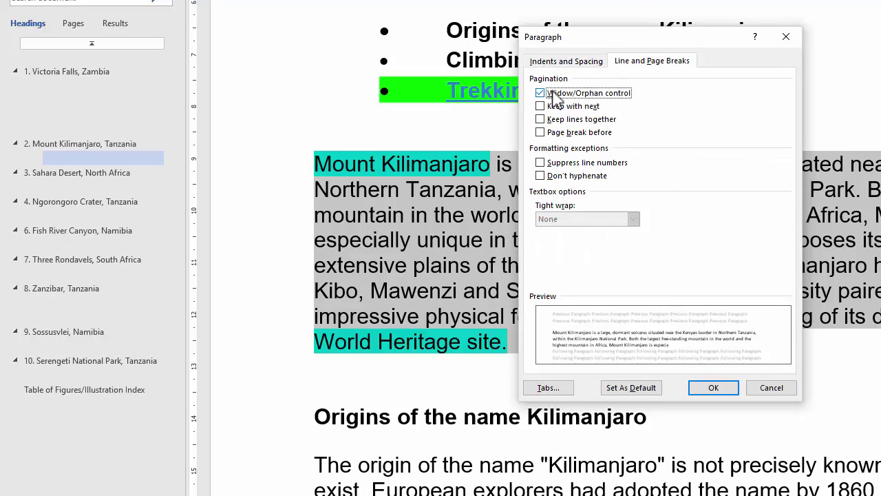
click(715, 389)
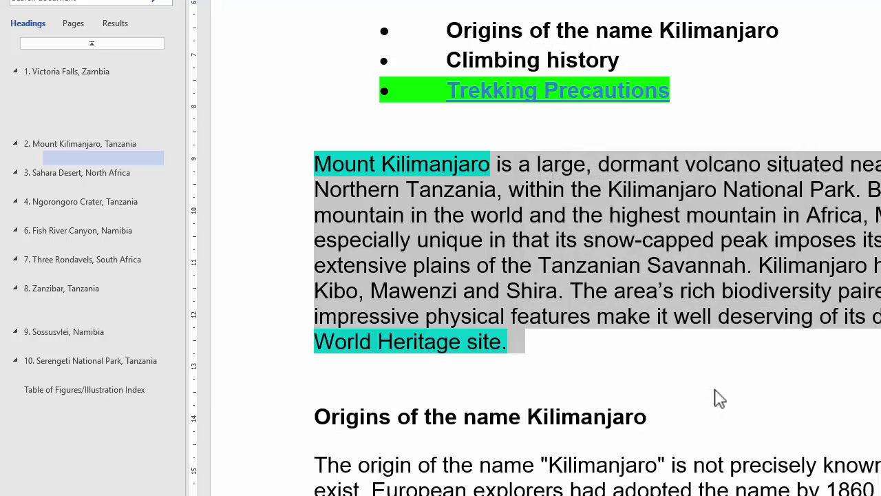
click(717, 391)
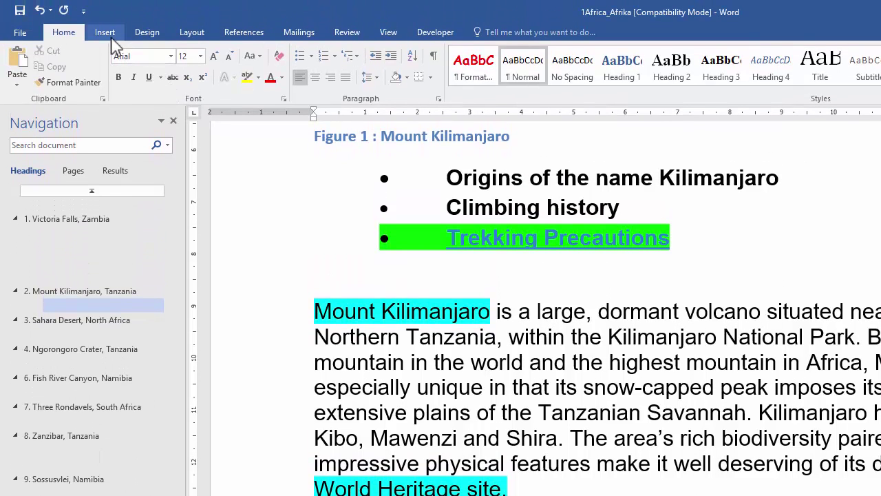
- Open the Bookmark dialog and go to the Precautions bookmark
click(105, 34)
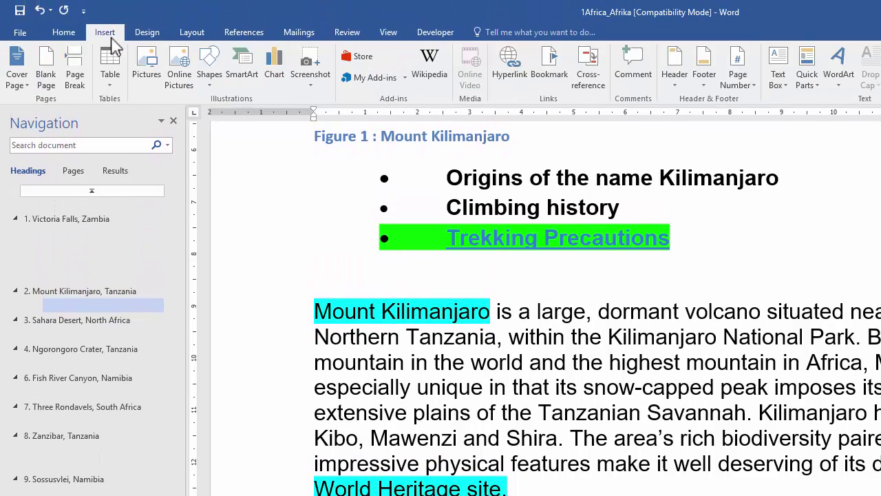
click(552, 81)
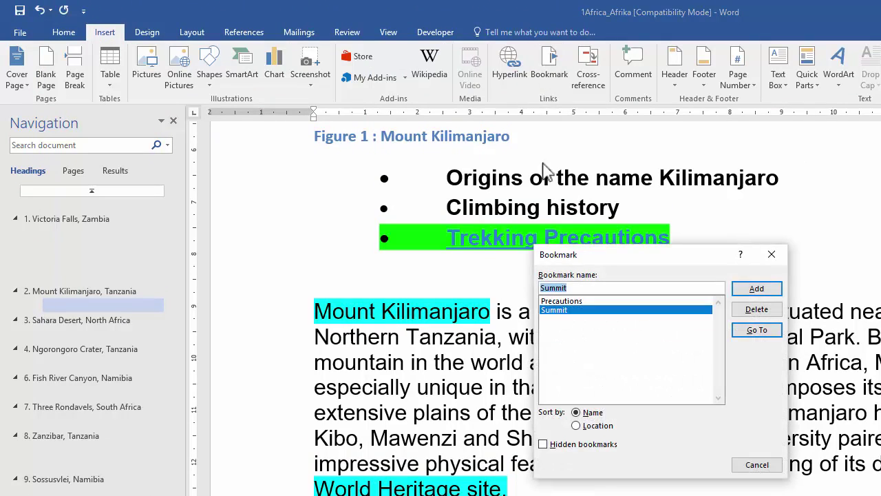
click(584, 301)
click(583, 311)
click(584, 300)
click(584, 310)
click(755, 330)
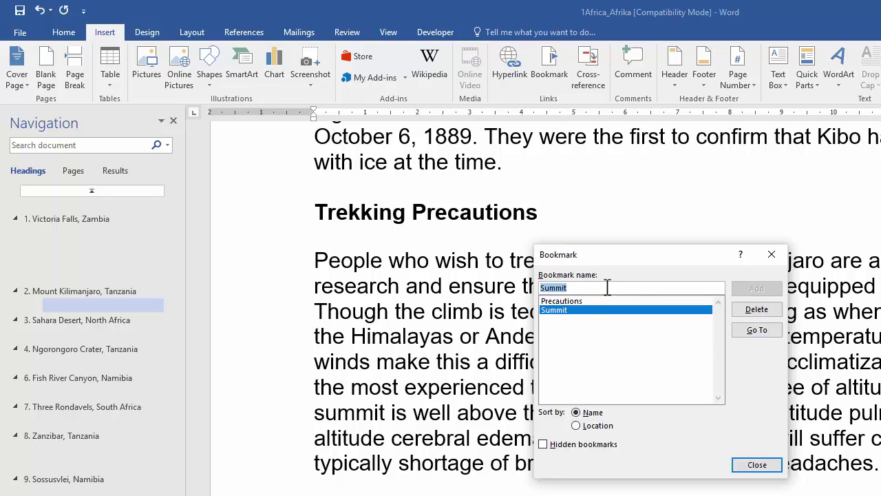
click(586, 301)
click(740, 331)
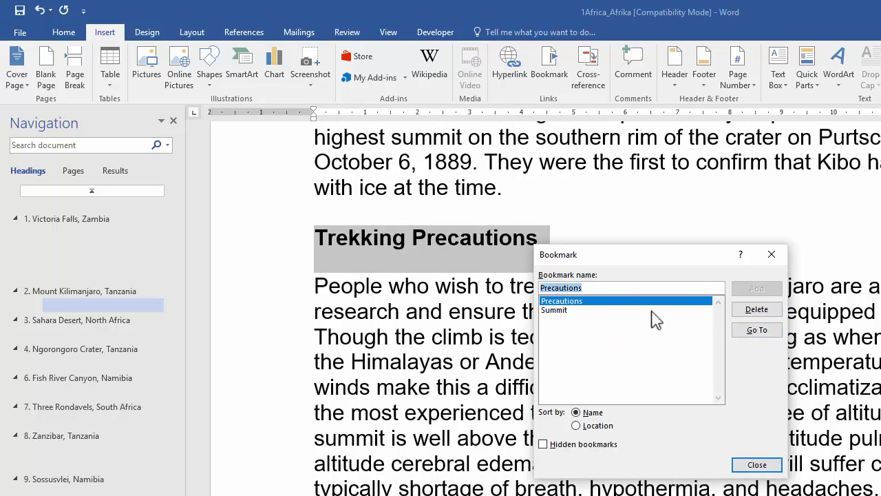
- Delete the Summit bookmark and close the Bookmark dialog
click(556, 310)
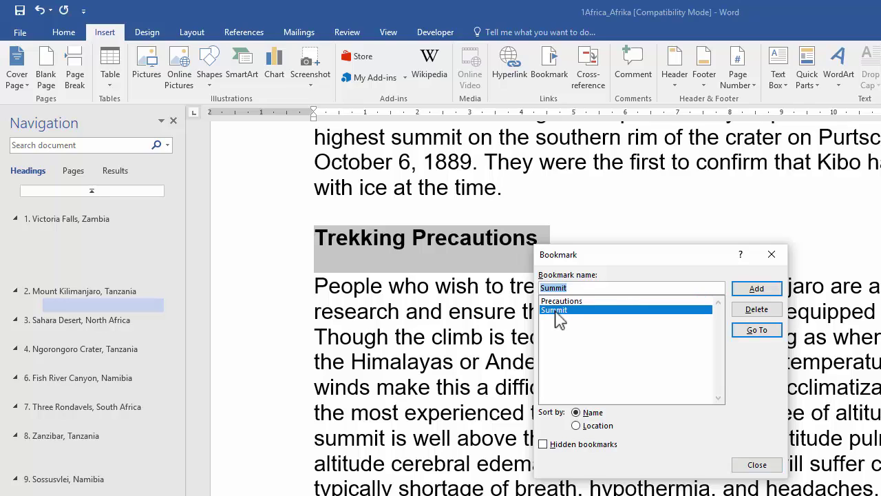
click(776, 311)
click(757, 464)
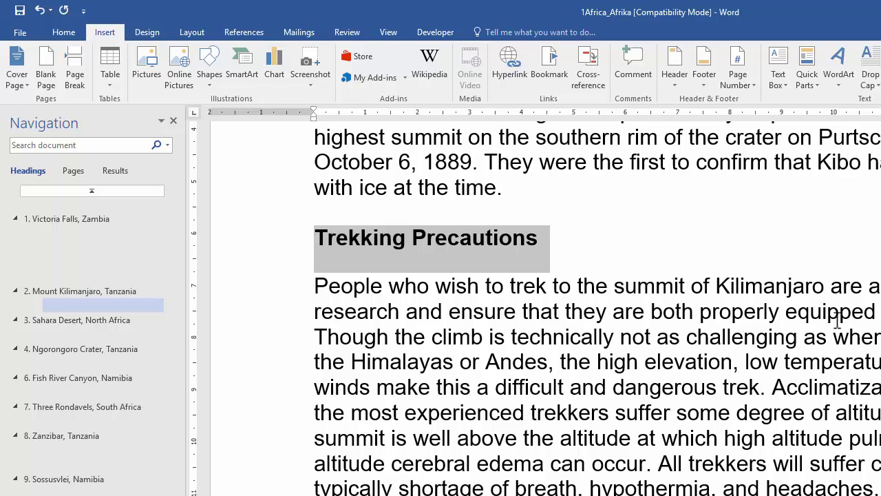
- Browse the Victoria Falls, contents and Ngorongoro Crater sections via the navigation pane
click(98, 222)
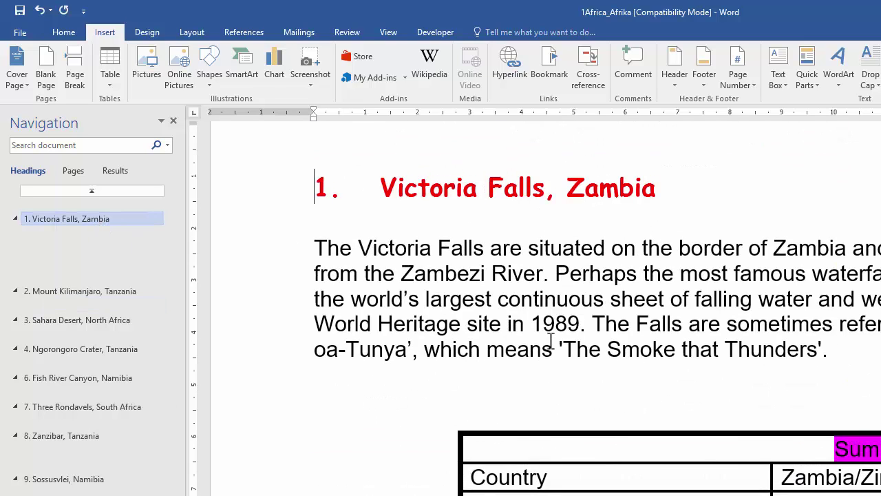
scroll(564, 342, up, 10)
scroll(564, 342, down, 4)
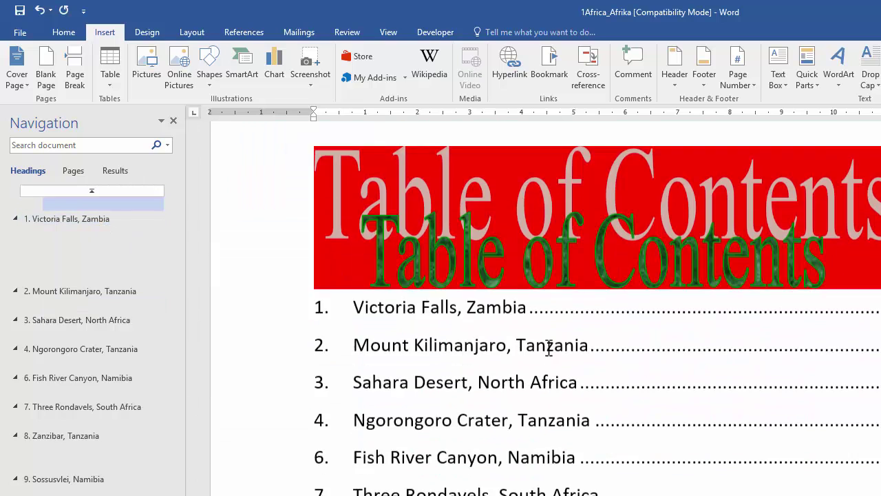
click(425, 278)
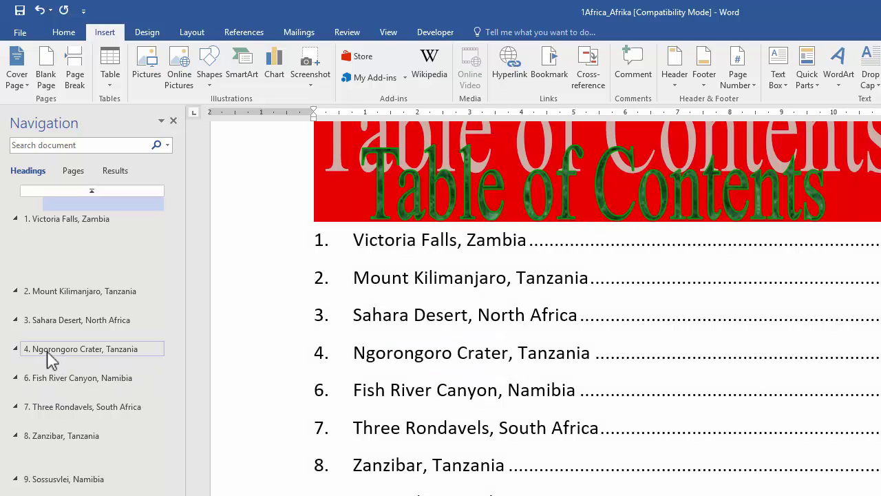
click(52, 350)
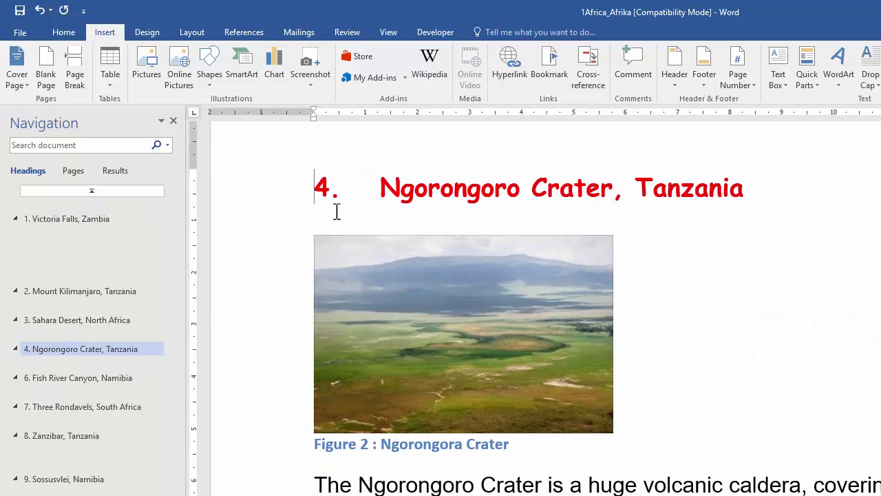
click(276, 192)
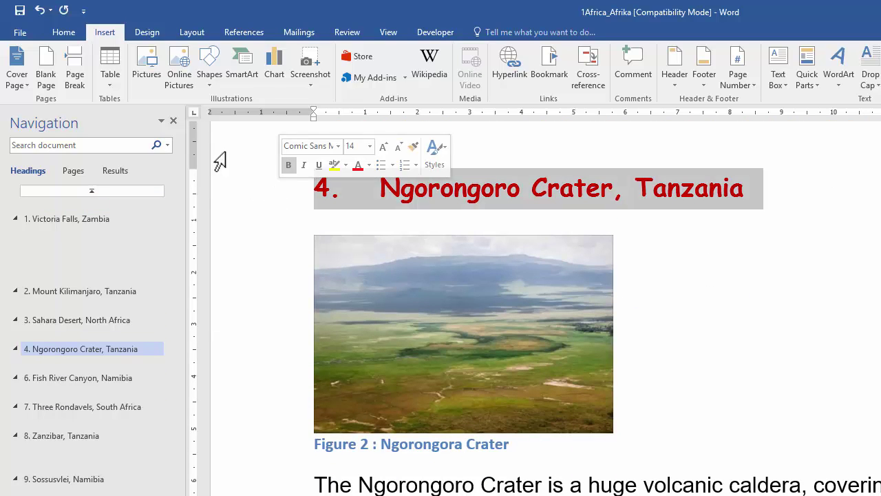
- Apply FormatHeading to the '5. Mount Kenya, Kenya' heading, then return to the contents
click(63, 33)
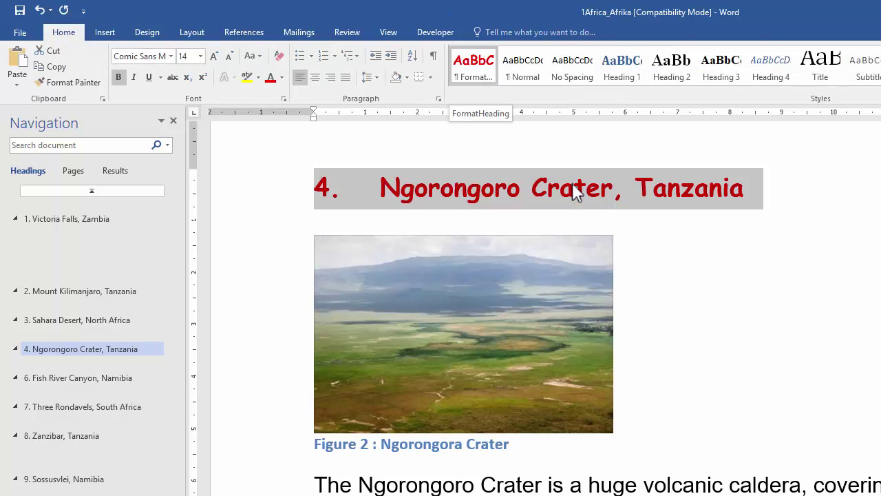
scroll(614, 232, down, 12)
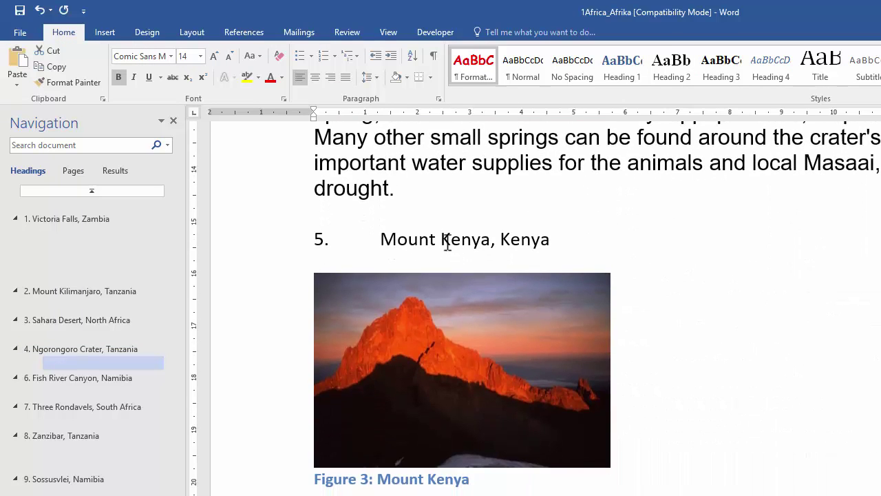
click(264, 241)
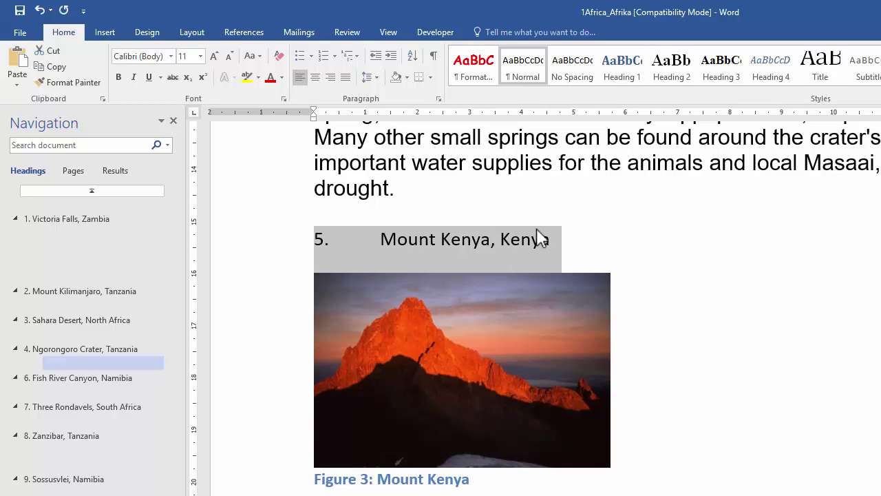
click(471, 72)
click(472, 73)
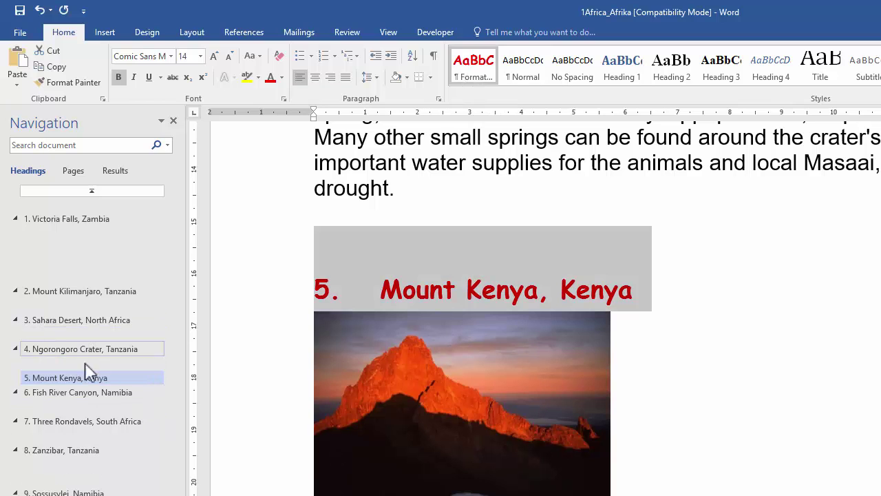
click(416, 261)
key(ctrl+Page_Up)
key(ctrl+Page_Up)
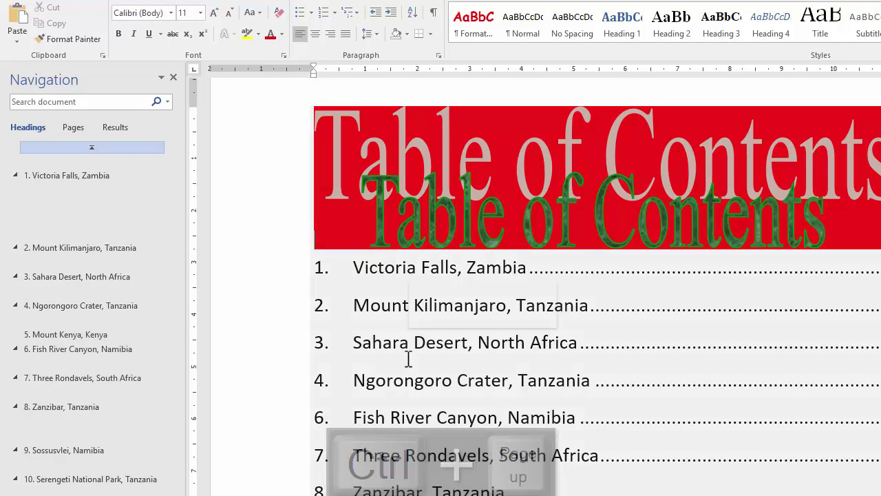
- Update the entire table of contents to add 5. Mount Kenya, Kenya, then jump to 9. Sossusvlei, Namibia
right_click(406, 360)
click(446, 437)
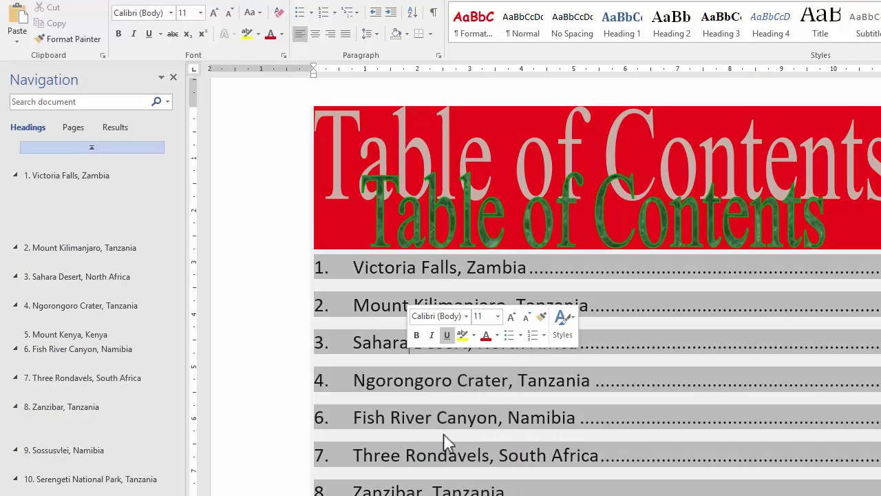
click(613, 336)
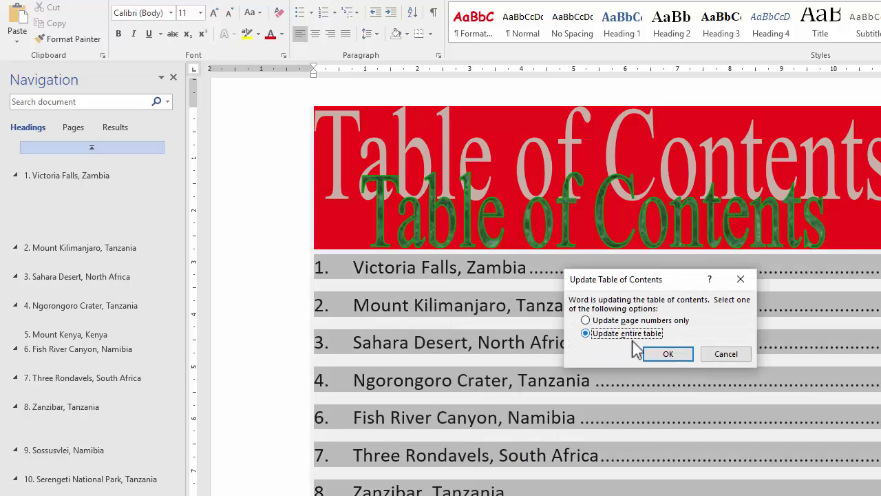
click(670, 353)
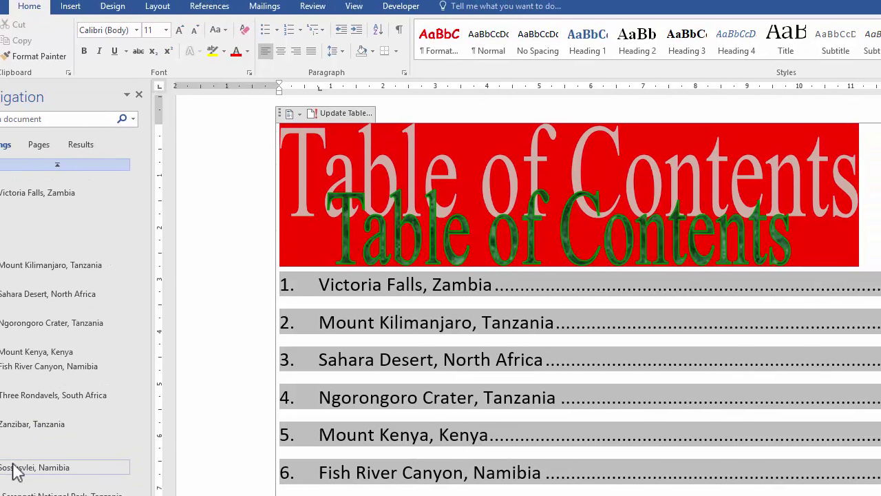
click(65, 450)
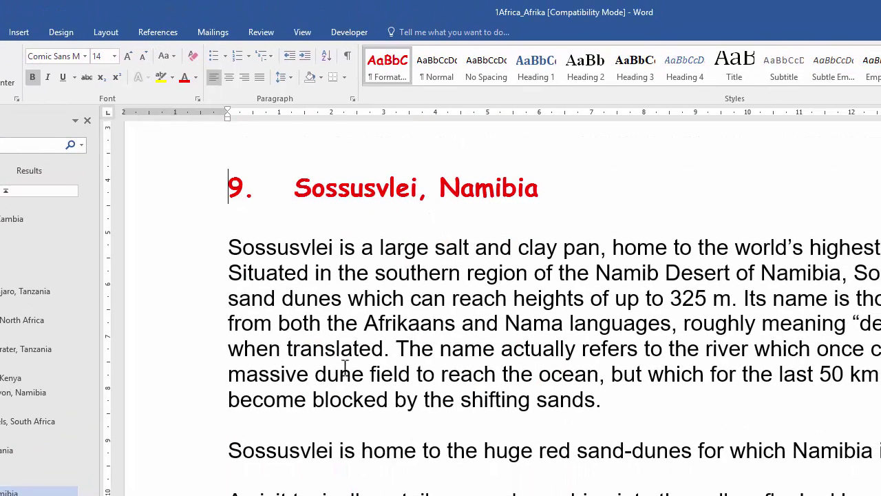
- Embed 1Visitors_Besoekers.xlsx from file, displayed as an icon, on the empty line below the heading
click(253, 225)
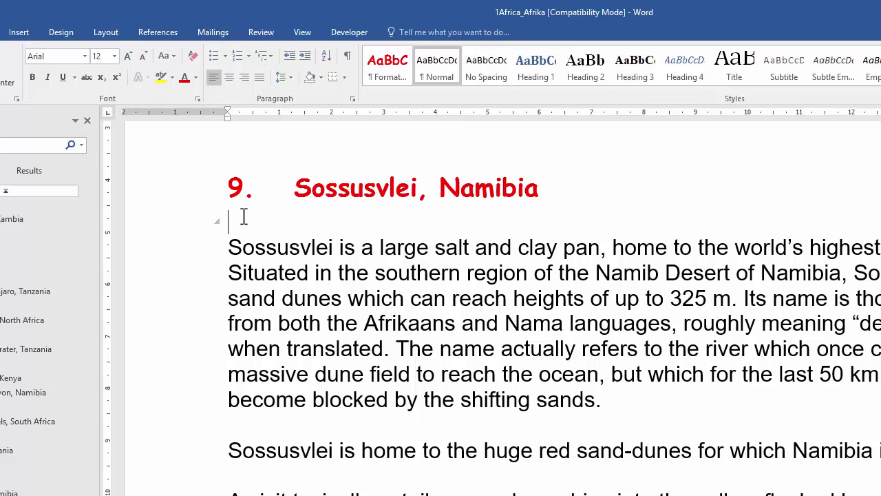
click(26, 38)
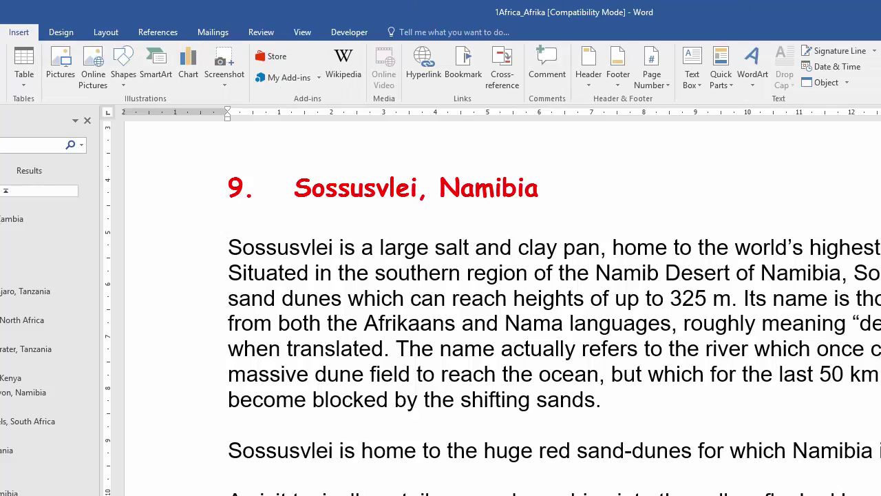
click(849, 84)
click(830, 100)
click(485, 276)
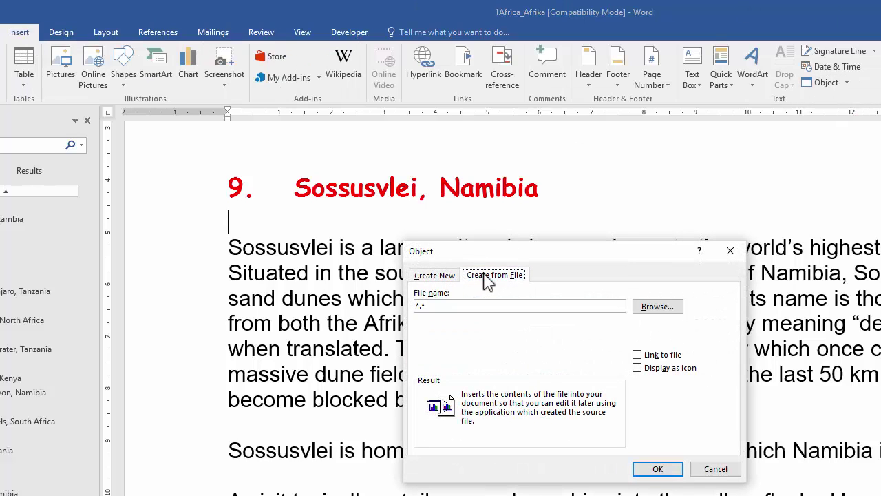
click(659, 307)
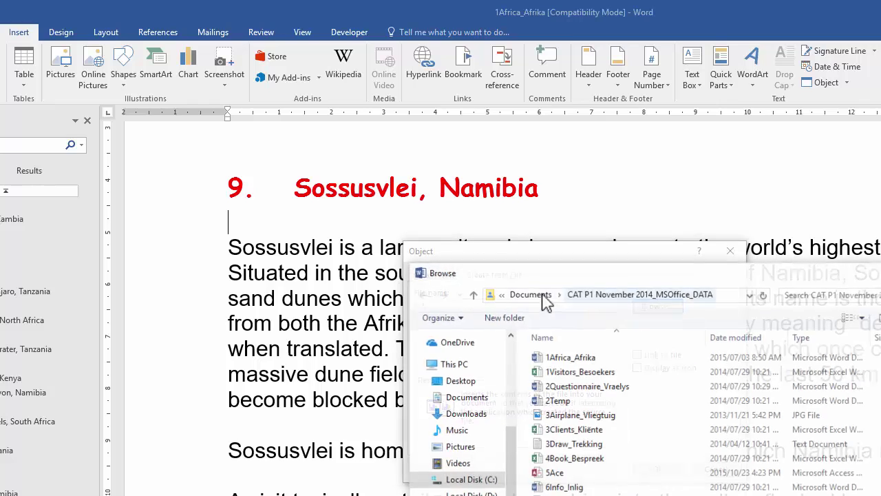
click(559, 372)
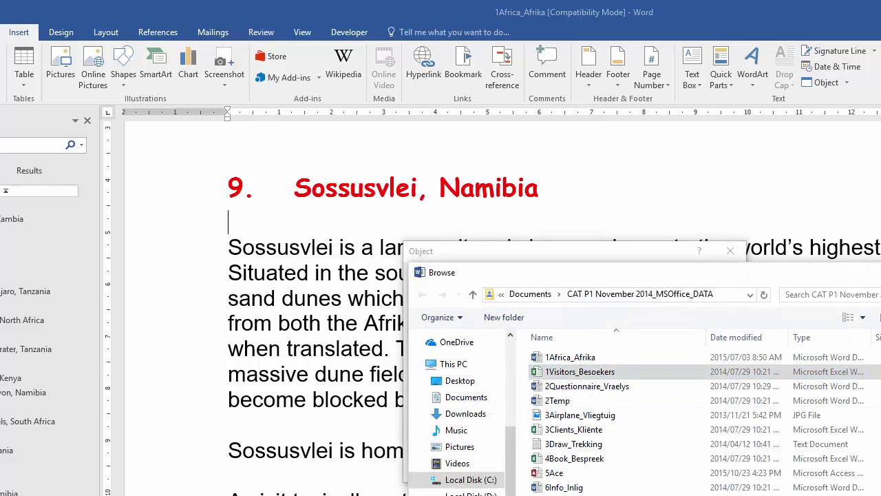
double_click(559, 372)
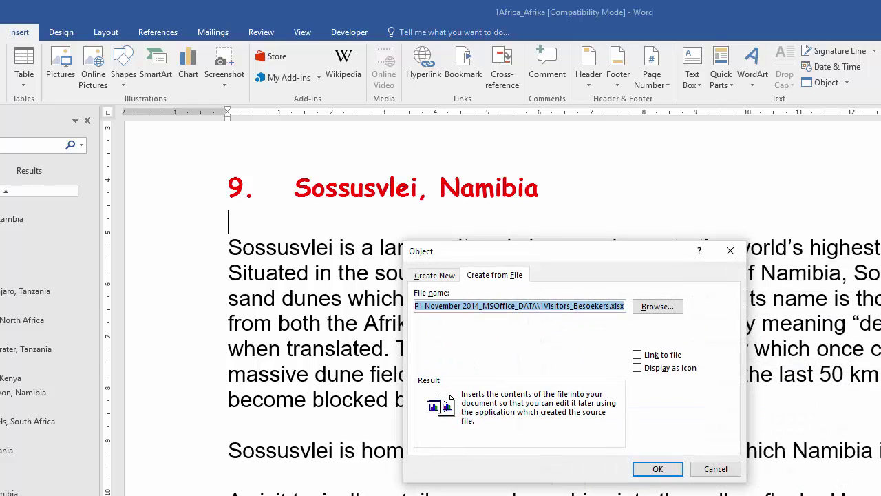
click(639, 369)
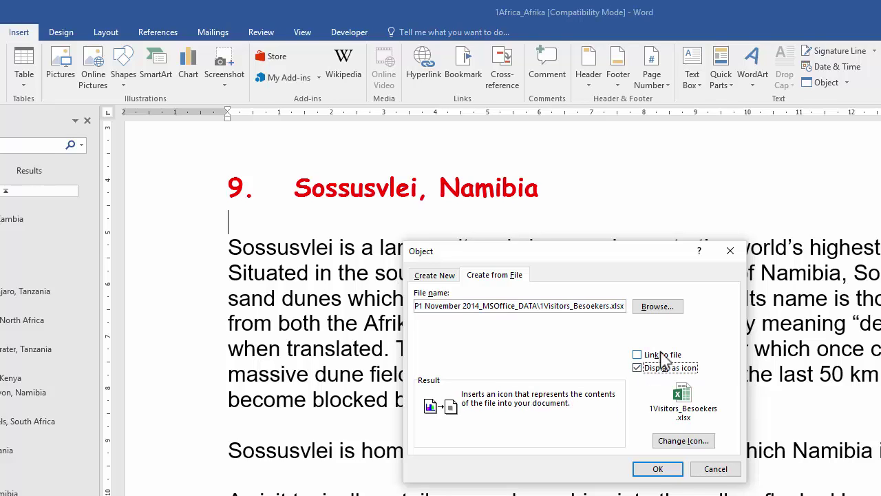
click(656, 469)
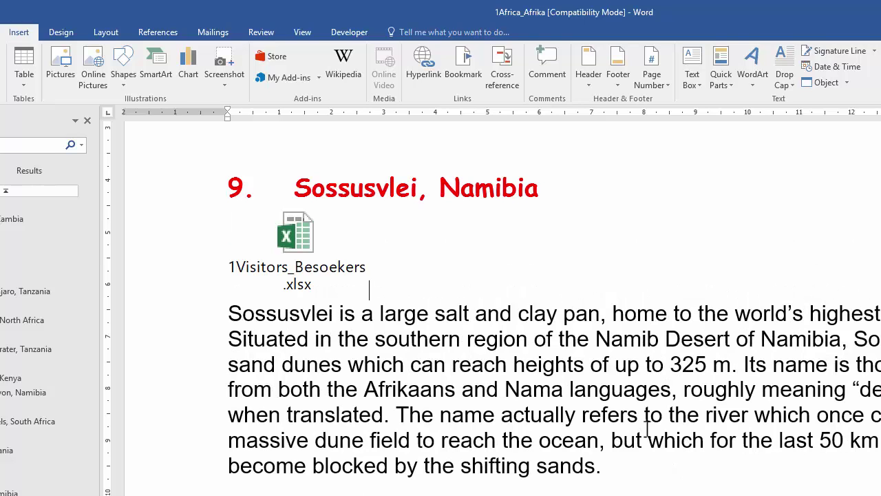
- Toggle field codes with Alt+F9 to check the EMBED Excel.Sheet.12 field, then restore the icon view
key(alt+F9)
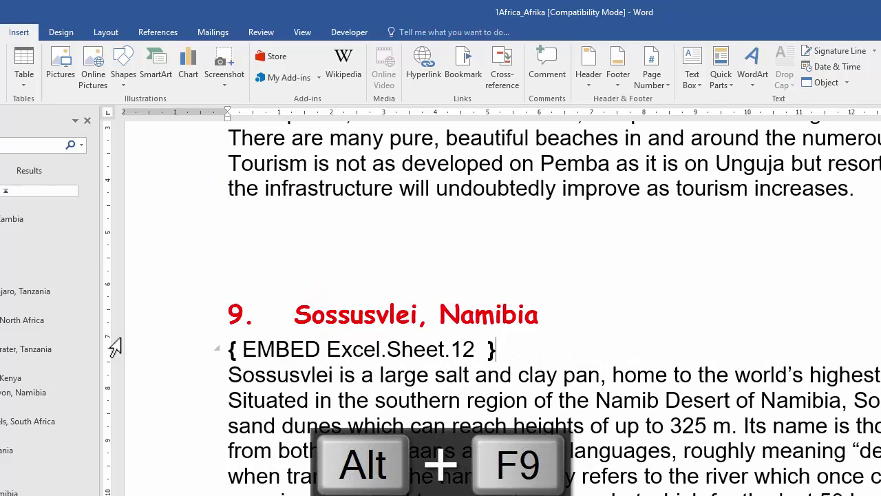
click(163, 355)
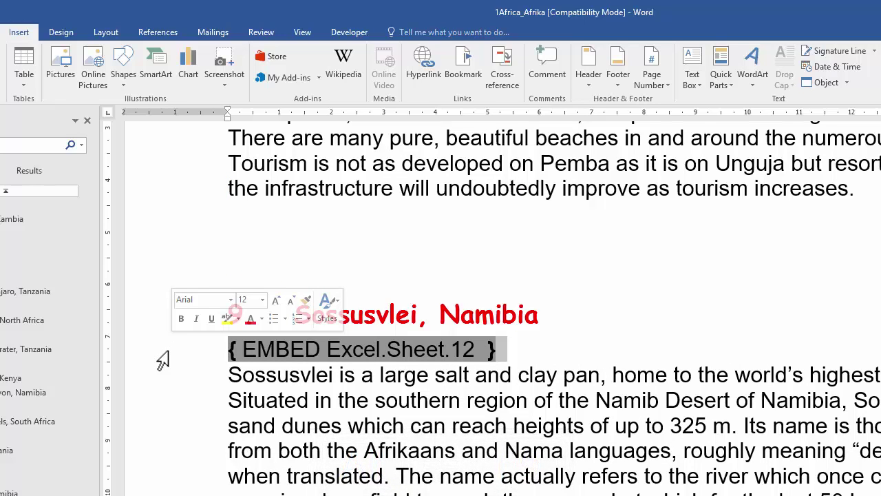
key(alt+F9)
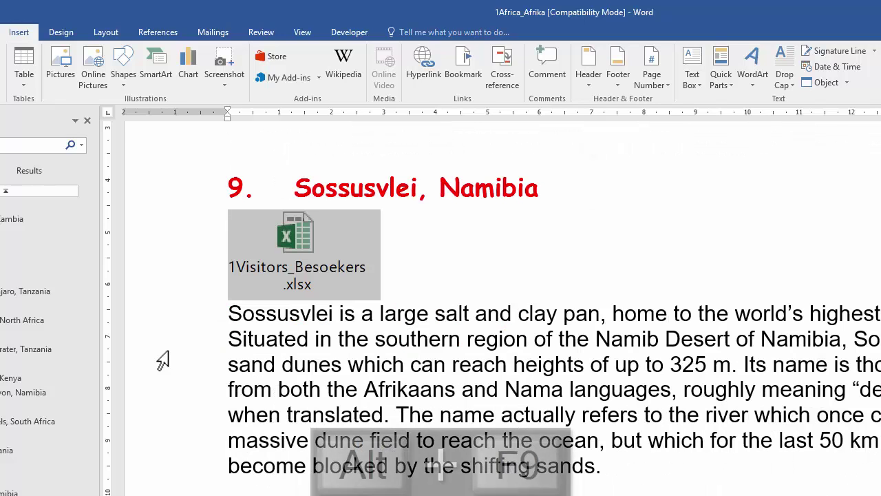
click(627, 274)
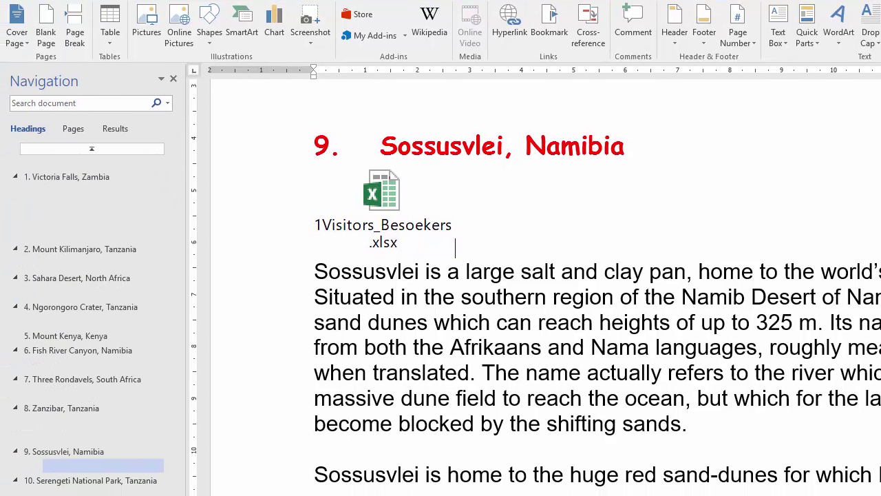
- Caption the Serengeti zebra photo 'Figure 6: Serengeti', positioned above the picture
click(122, 480)
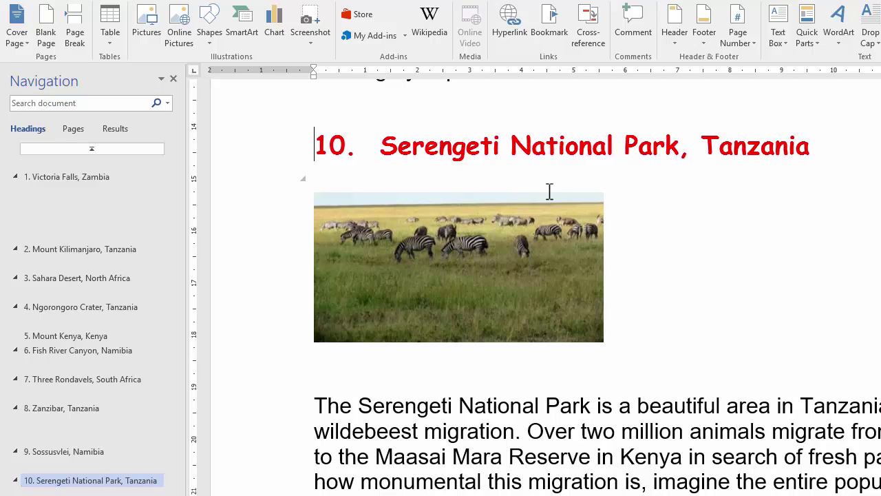
right_click(483, 248)
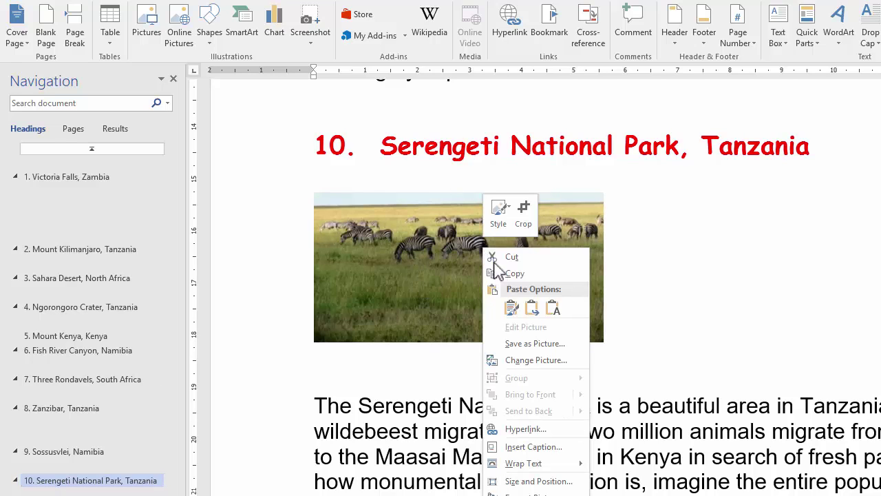
click(551, 447)
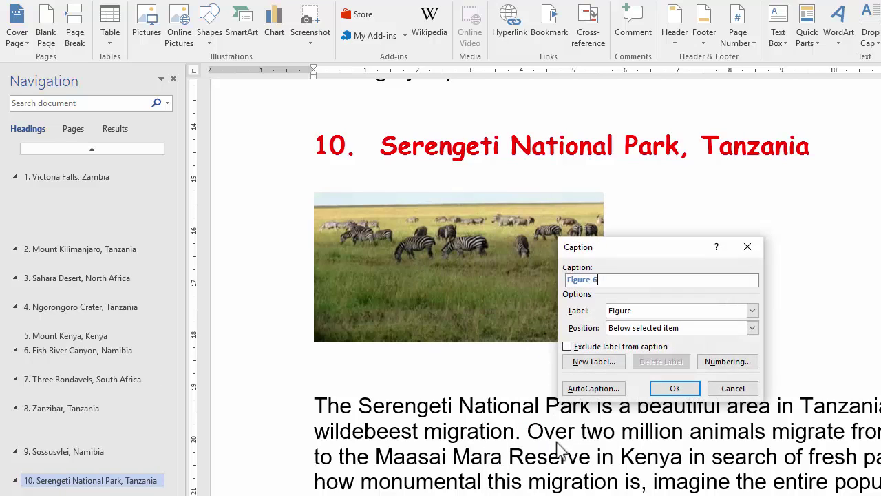
click(673, 329)
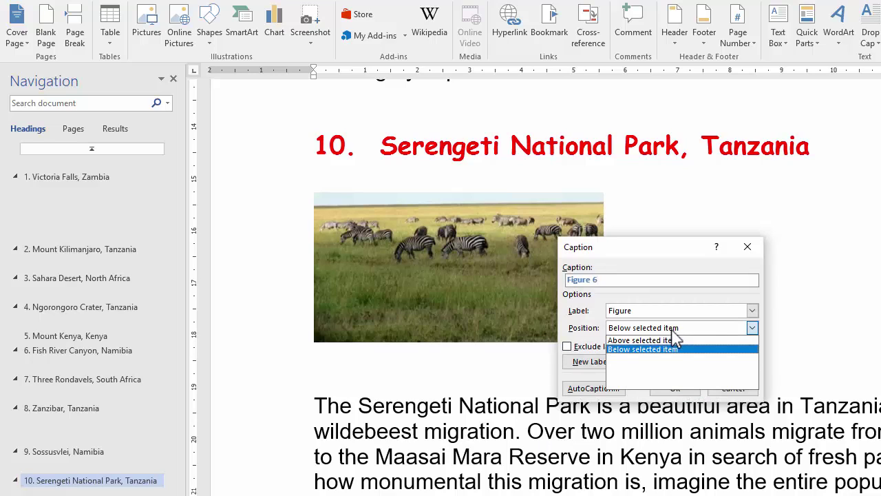
click(674, 340)
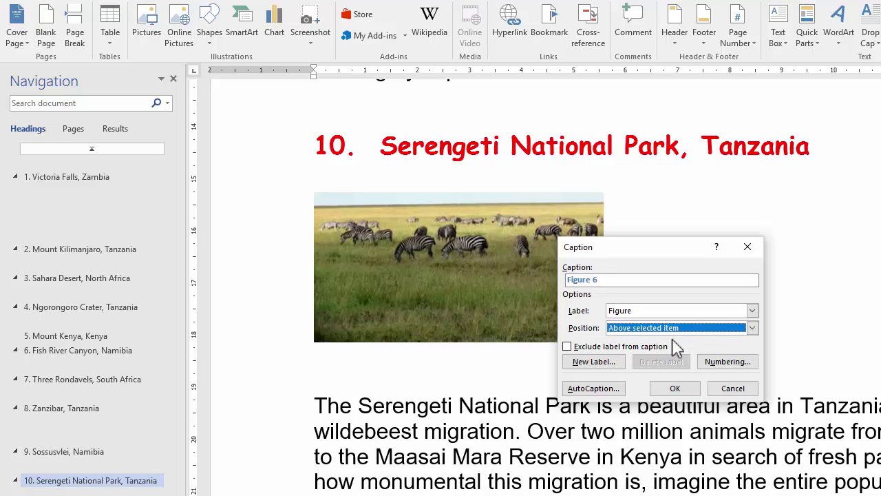
click(613, 282)
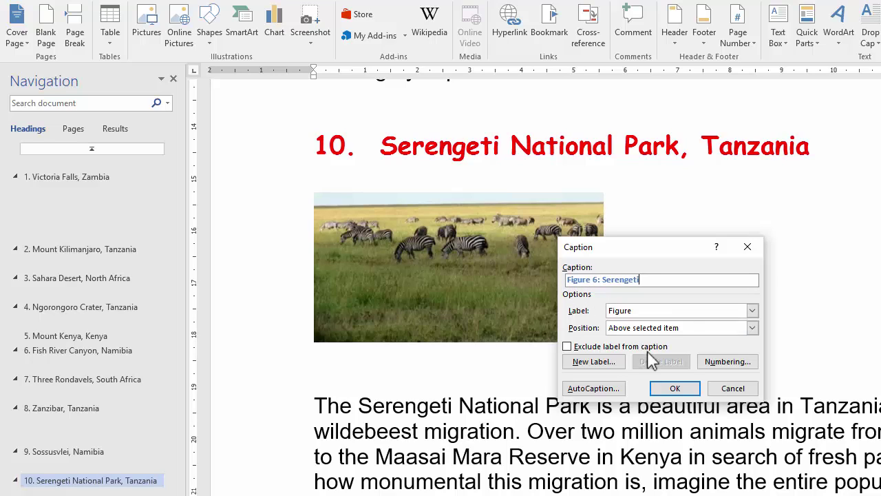
click(674, 388)
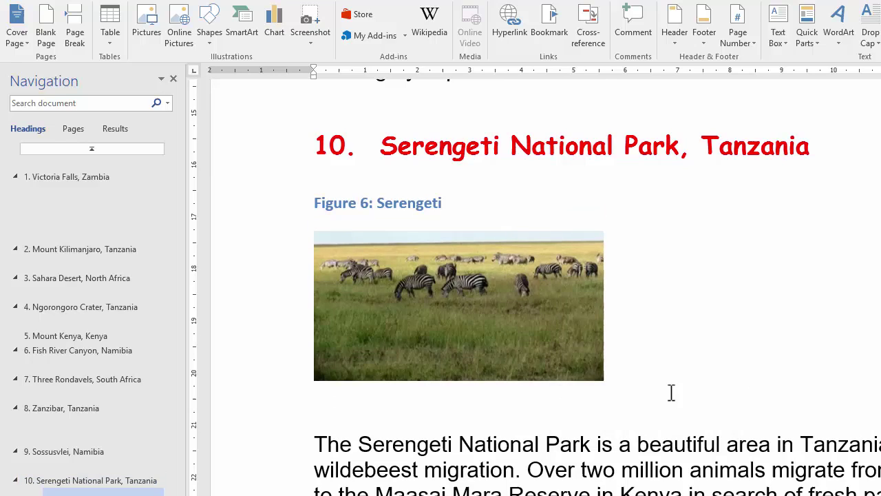
scroll(668, 401, down, 10)
scroll(671, 399, down, 5)
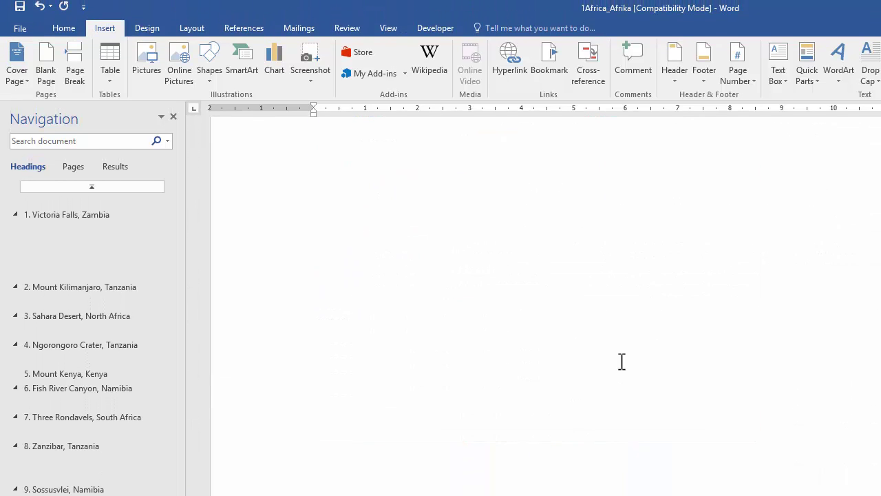
- Insert a default table of figures listing Figures 1–6 under the Table of Figures/Illustration Index heading
scroll(621, 360, up, 4)
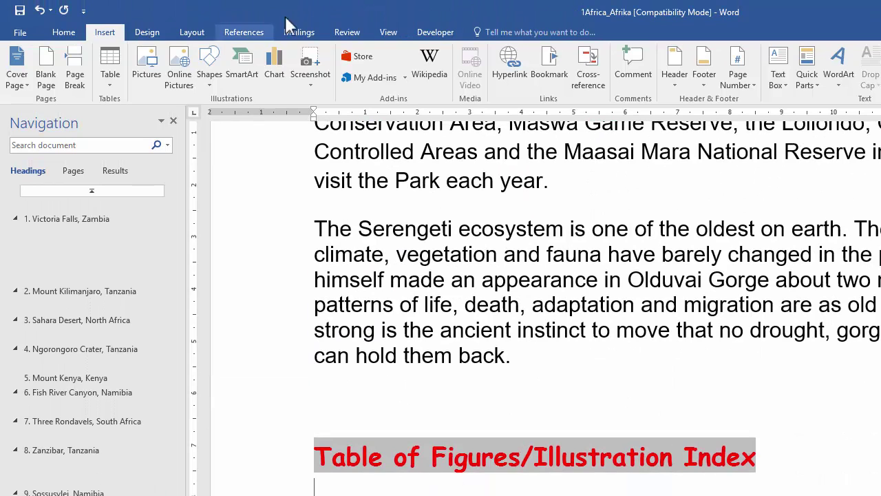
click(257, 36)
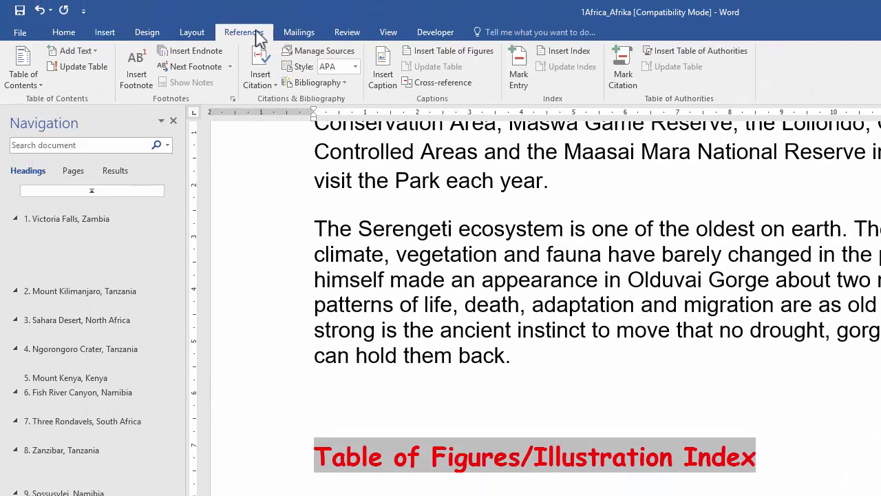
click(448, 59)
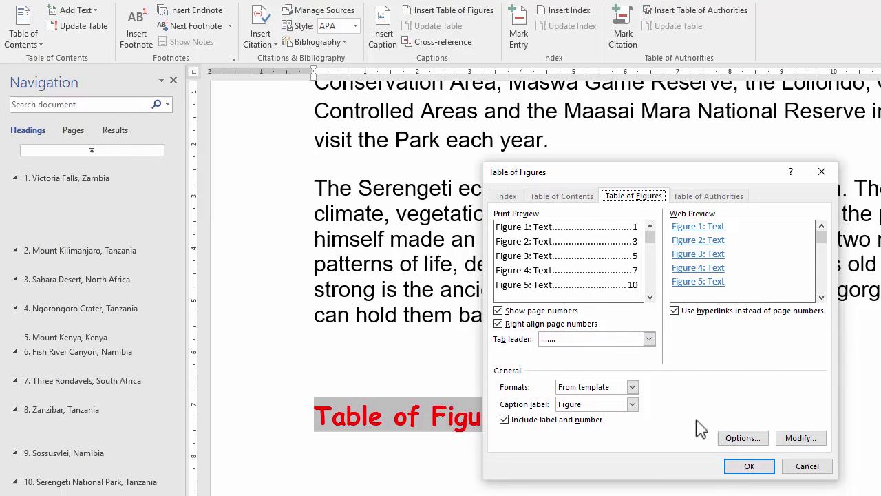
click(750, 466)
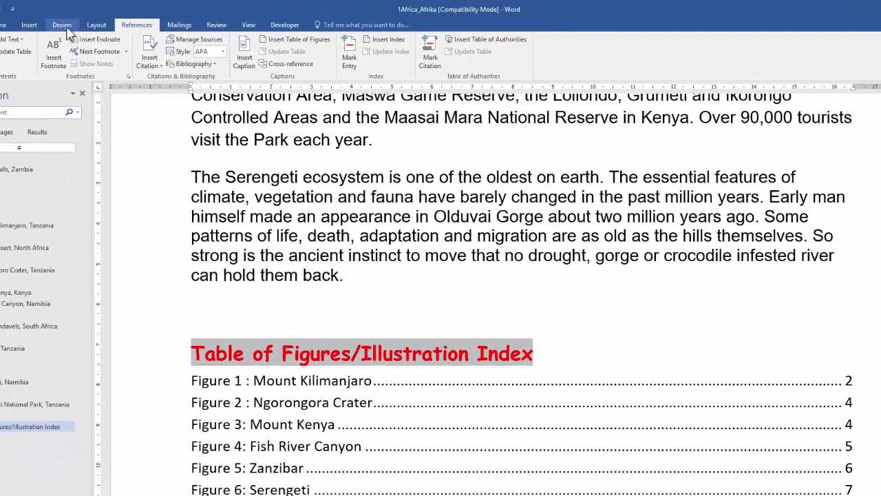
click(63, 26)
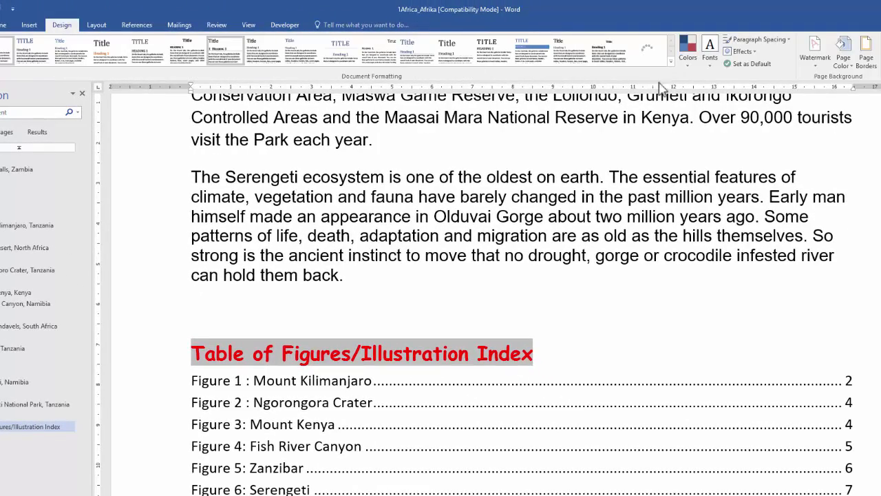
- Apply a custom diagonal, semitransparent 'Ace Travel' text watermark to the pages
click(814, 58)
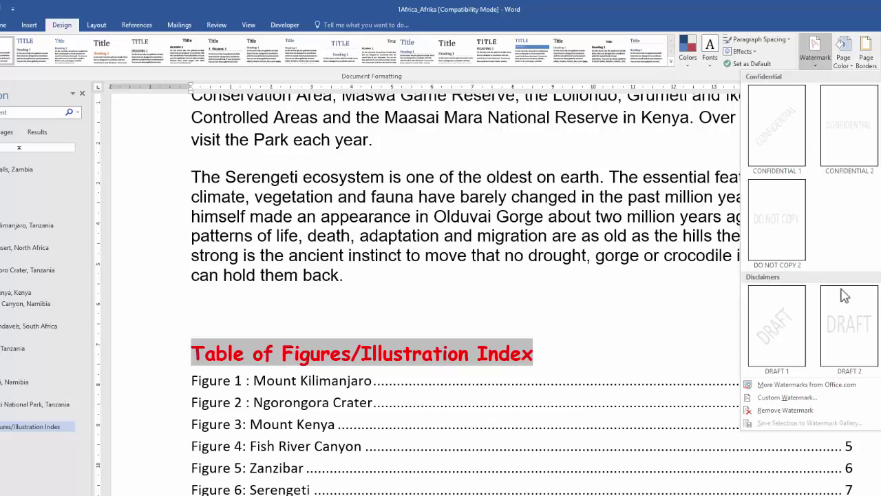
click(787, 398)
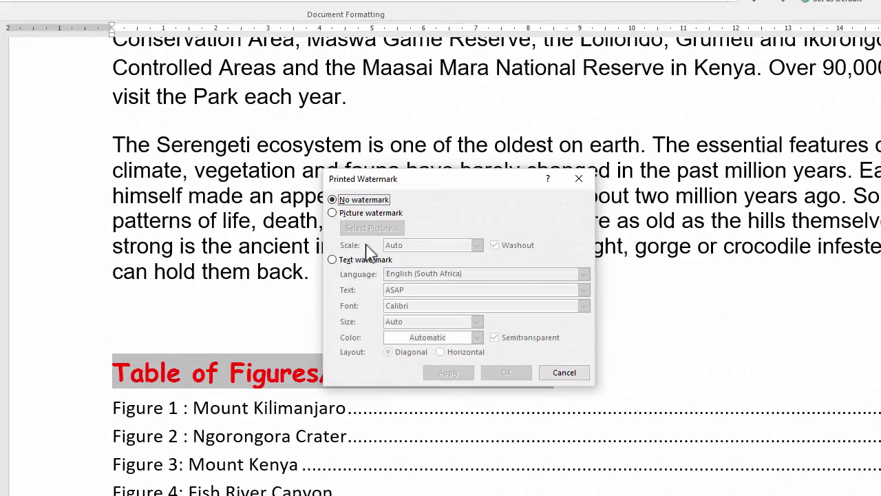
click(337, 260)
drag(418, 291, 327, 288)
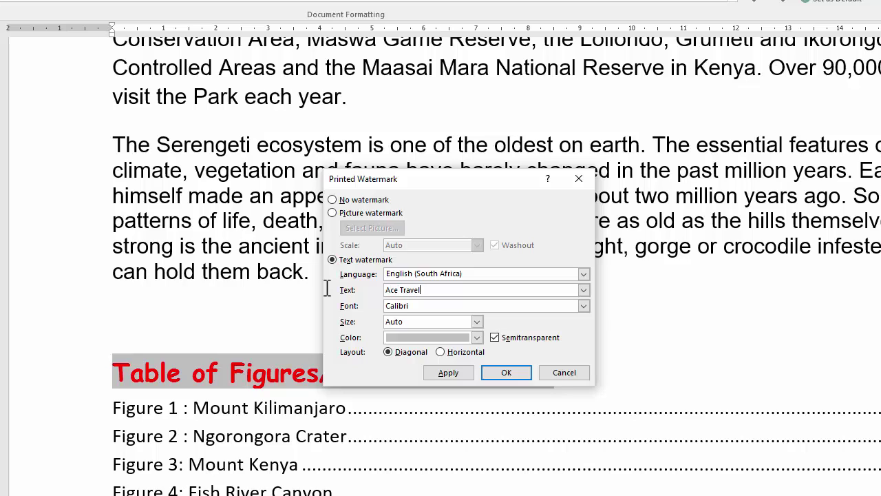
click(452, 375)
click(570, 377)
scroll(574, 383, down, 5)
scroll(574, 383, down, 1)
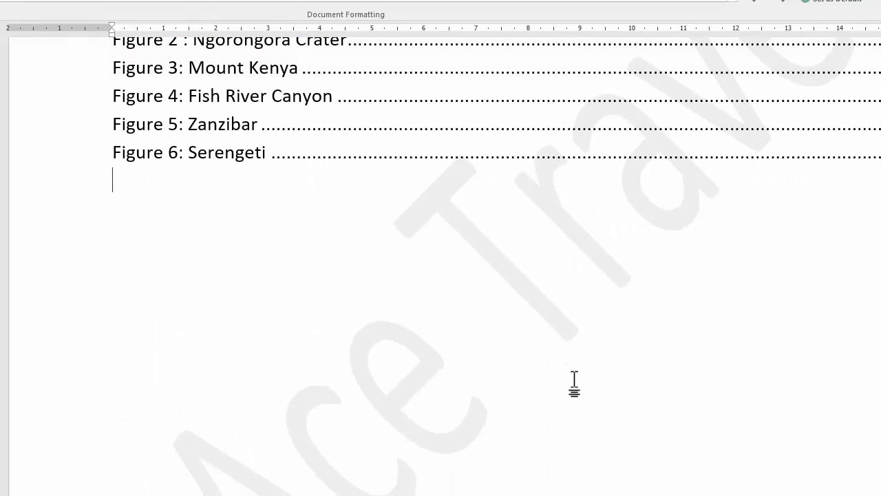